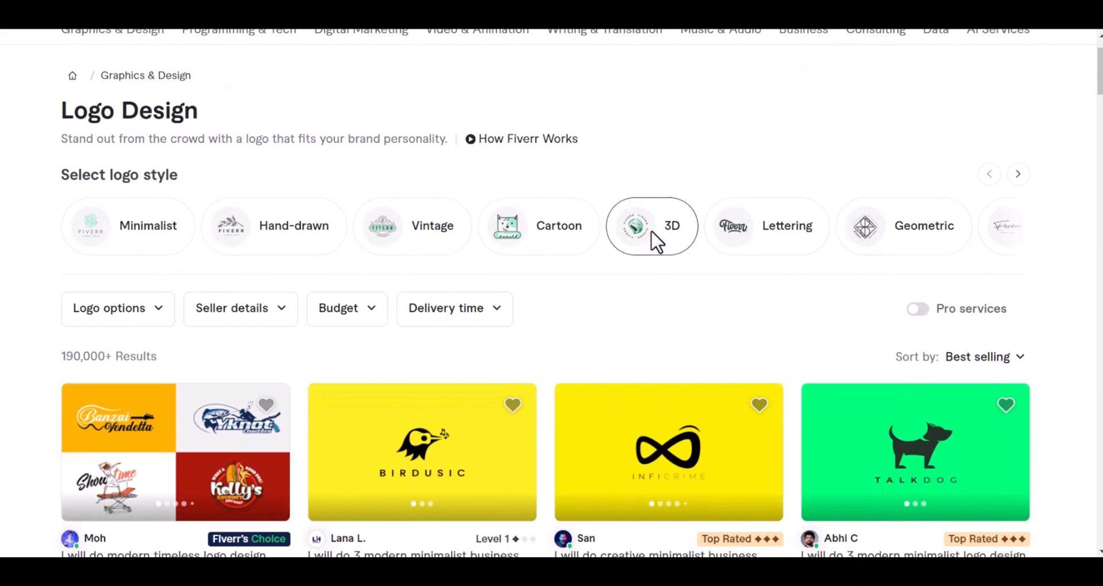
# Browse the Logo Design service listings, examining the sellers' gig titles, ratings and starting prices
pyautogui.scroll(-2, 655, 241)
pyautogui.scroll(-5, 655, 244)
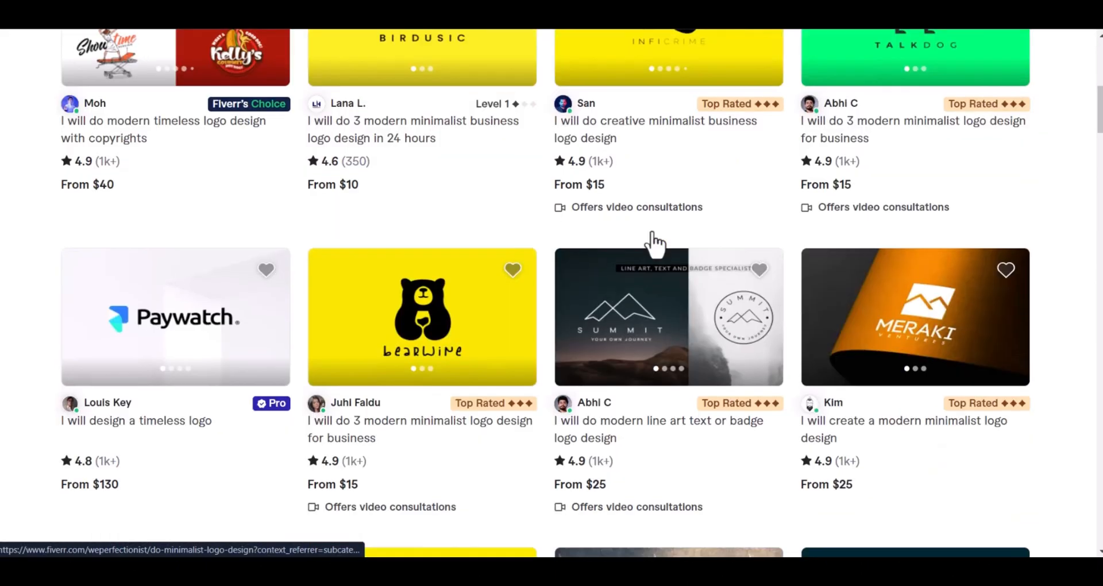
pyautogui.scroll(-4, 655, 244)
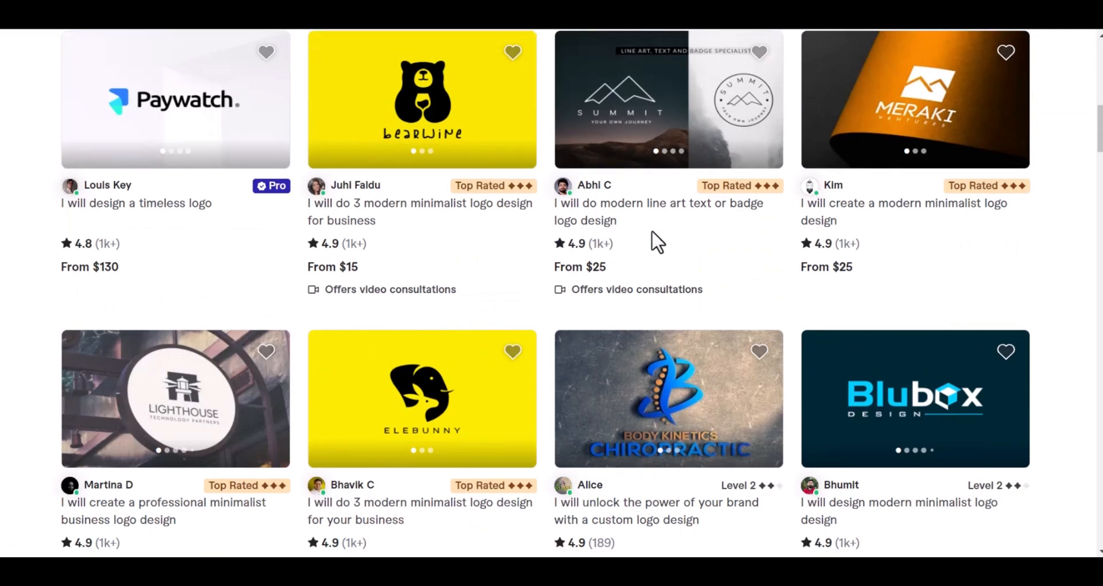
pyautogui.scroll(-5, 654, 241)
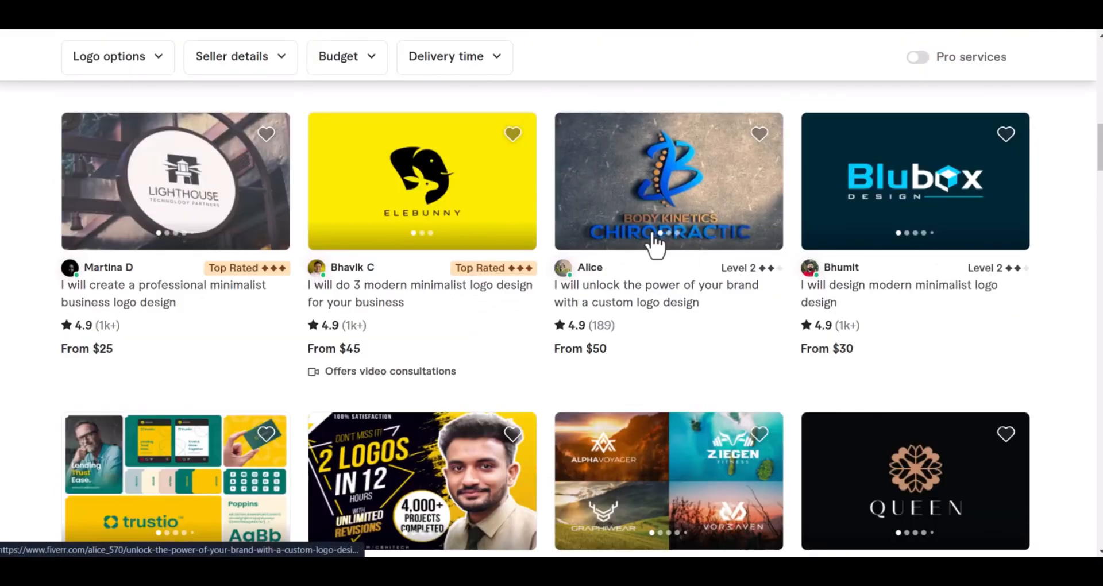
pyautogui.scroll(-1, 654, 244)
pyautogui.scroll(-4, 653, 241)
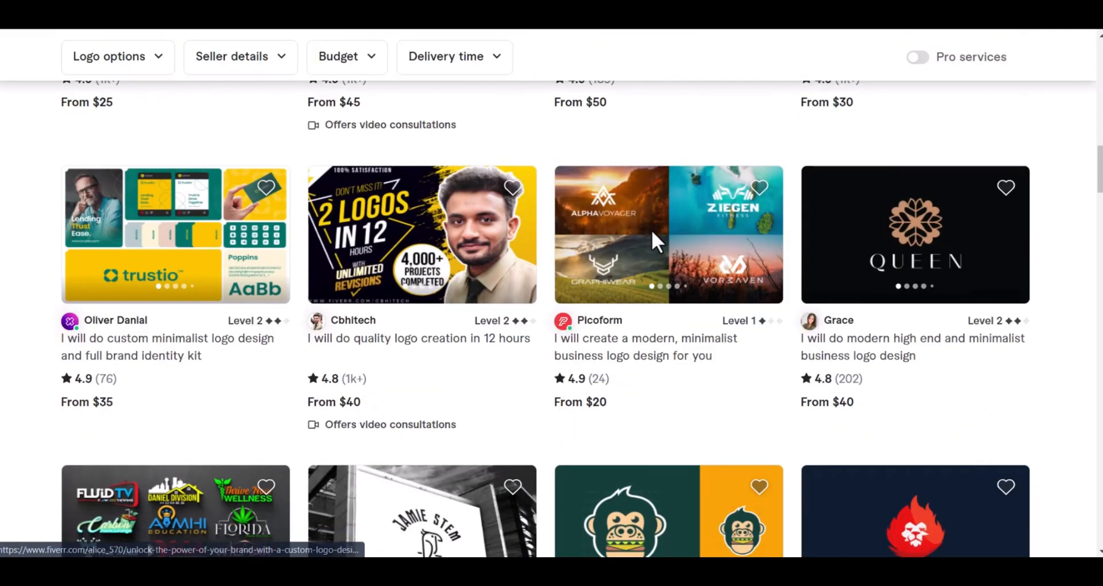
pyautogui.scroll(-4, 652, 233)
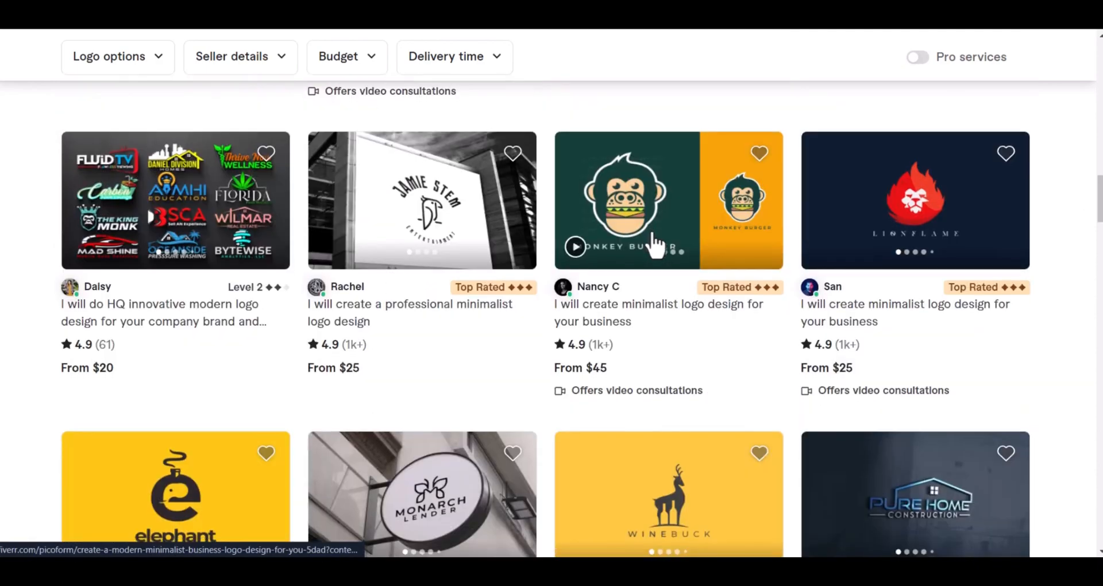
pyautogui.moveTo(654, 244)
pyautogui.scroll(-4, 655, 244)
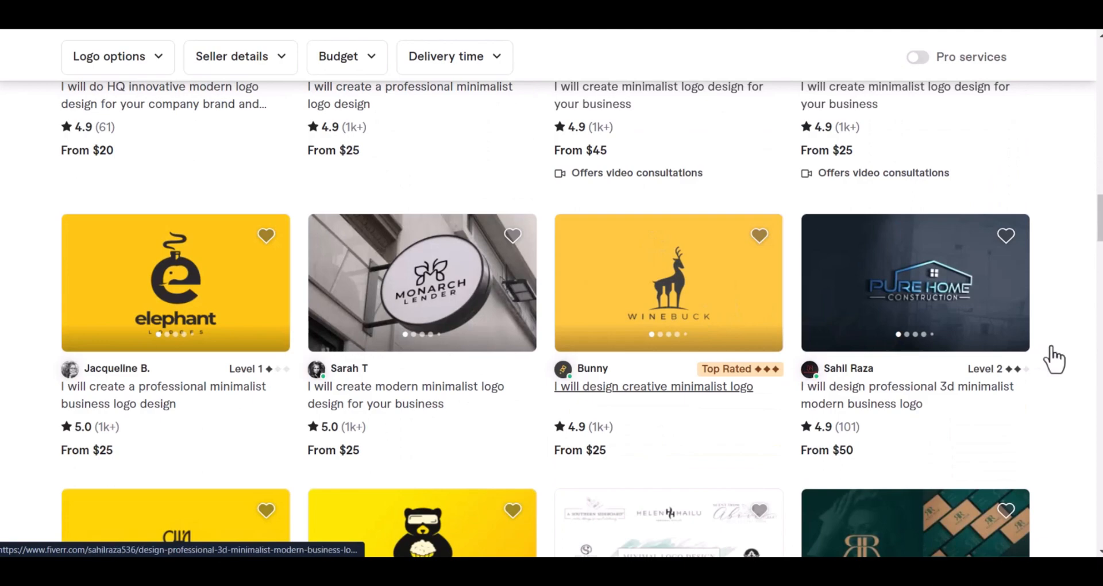
pyautogui.scroll(-3, 1051, 354)
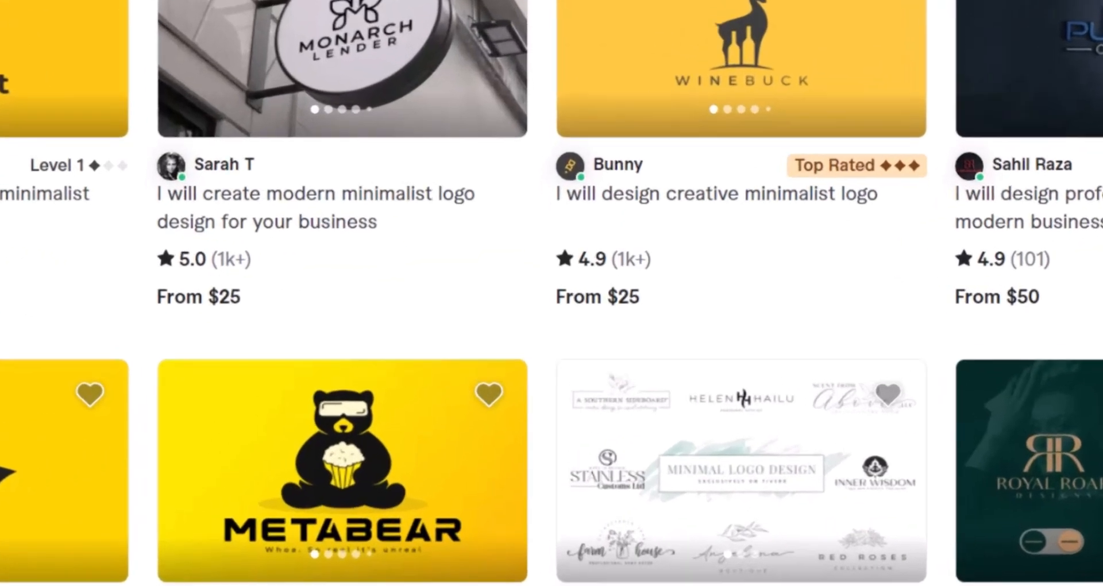
pyautogui.scroll(-4, 1051, 354)
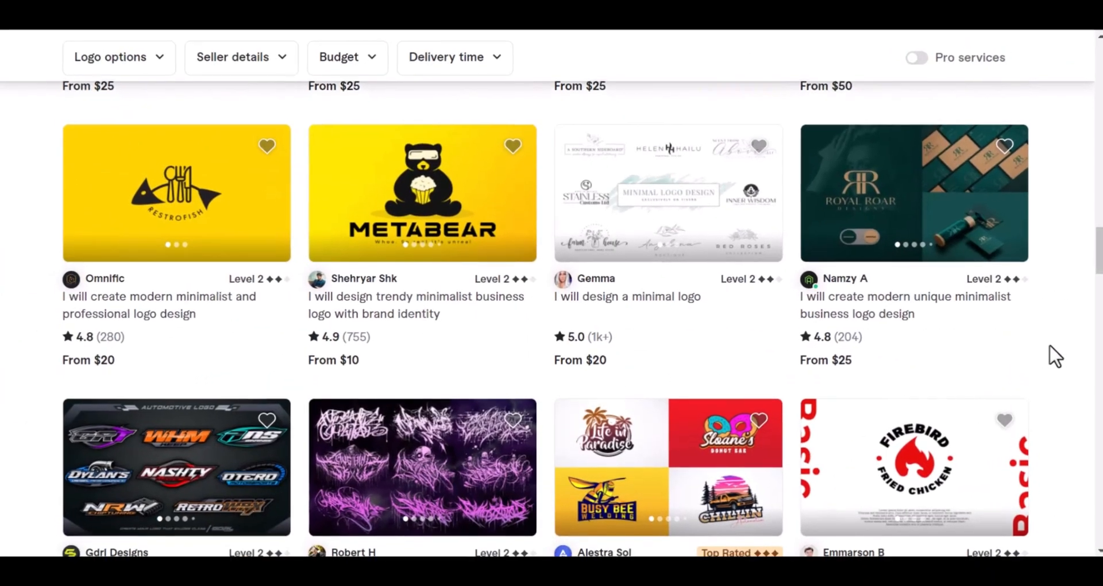
pyautogui.scroll(-2, 1051, 356)
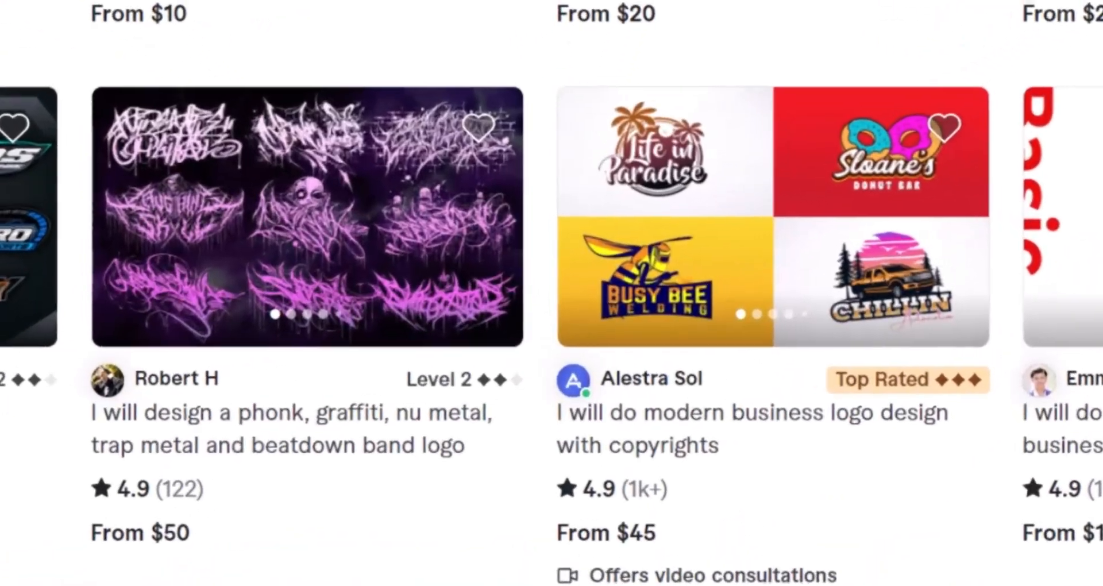
pyautogui.scroll(-2, 1056, 345)
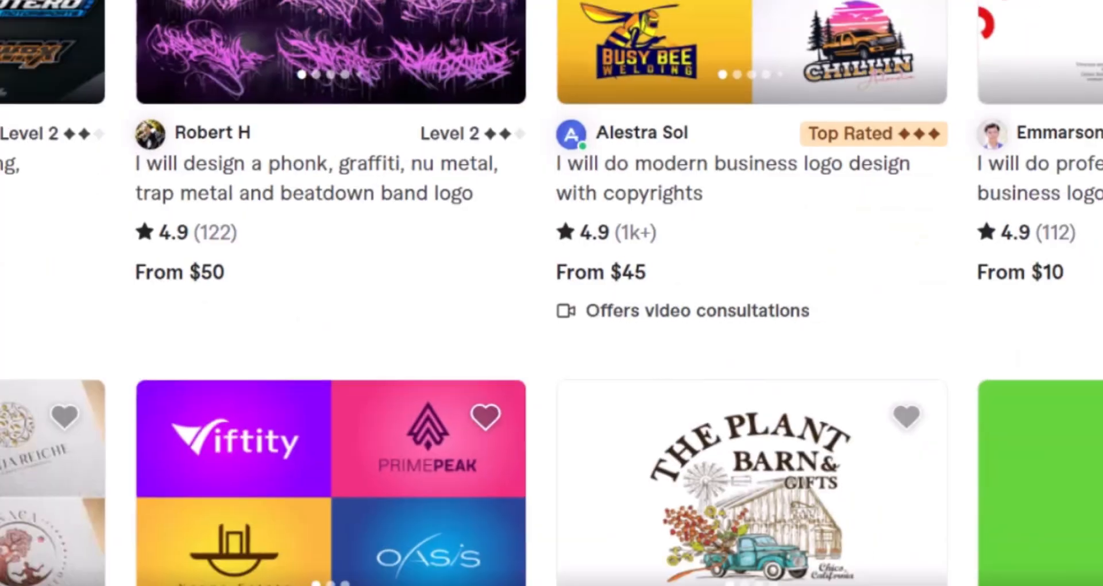
pyautogui.scroll(-4, 1056, 353)
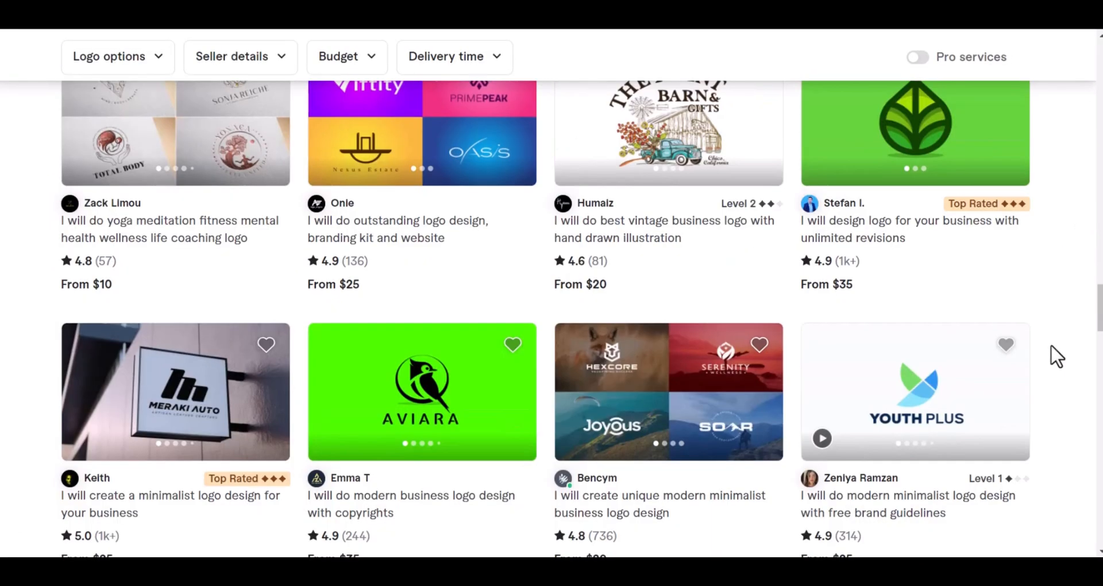
pyautogui.scroll(-4, 1057, 356)
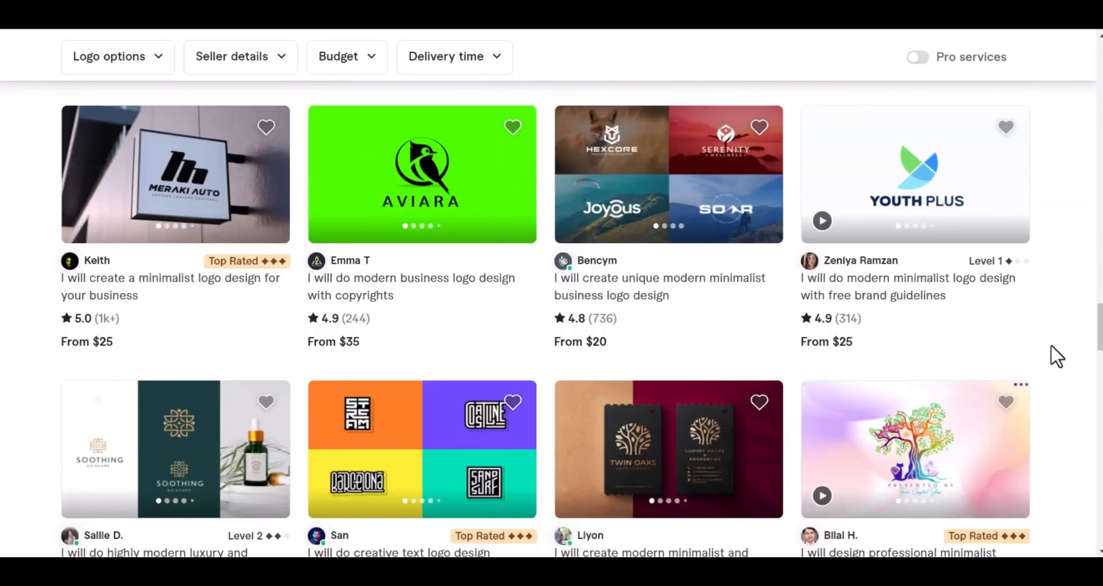
pyautogui.scroll(-5, 1056, 356)
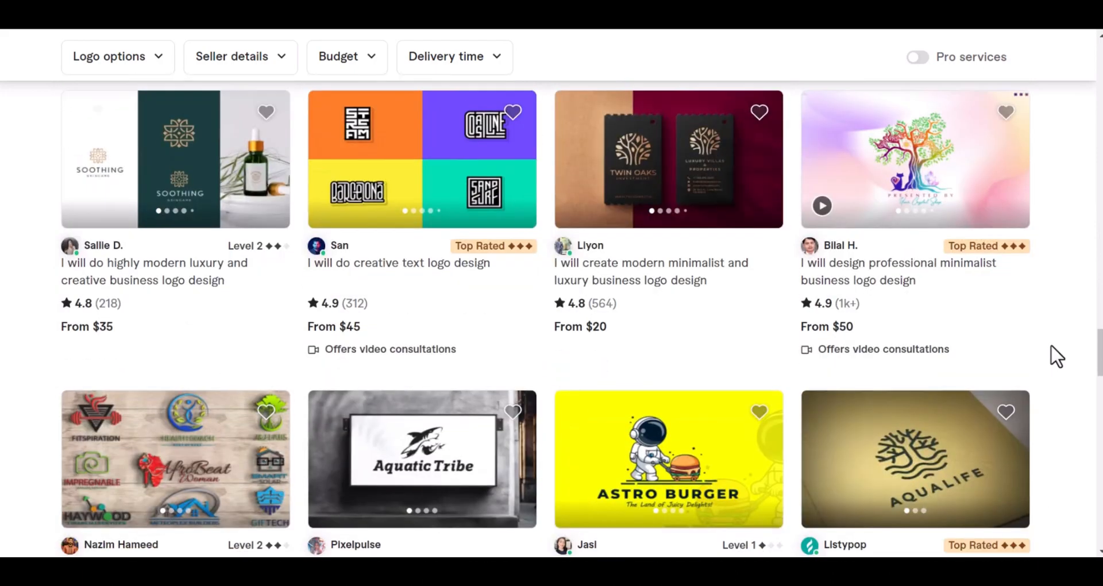
pyautogui.scroll(-5, 1056, 356)
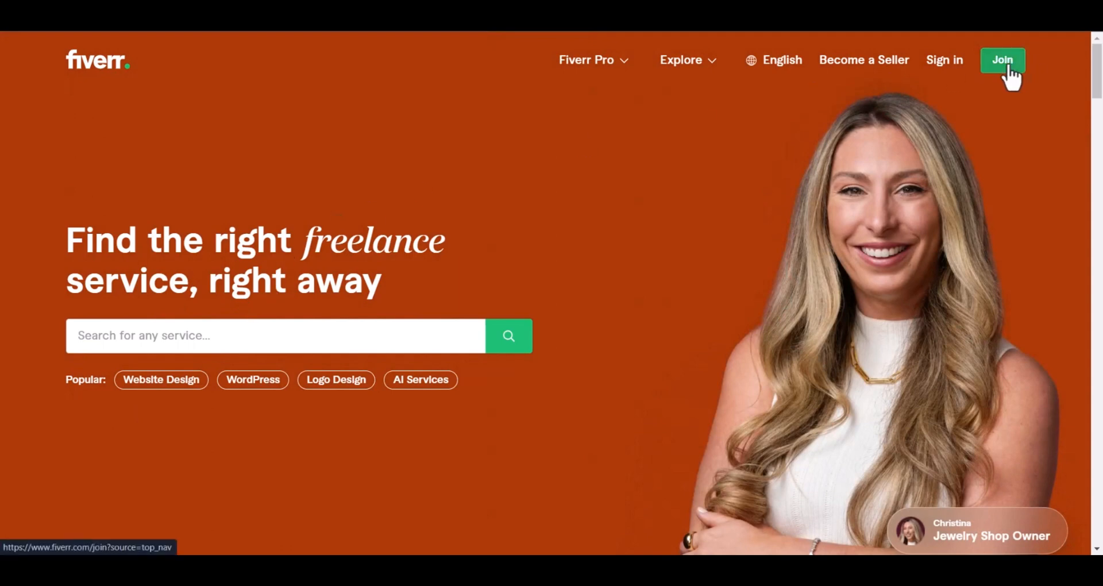
# Start creating a new Fiverr account with the email option and fill in the email address
pyautogui.click(1008, 67)
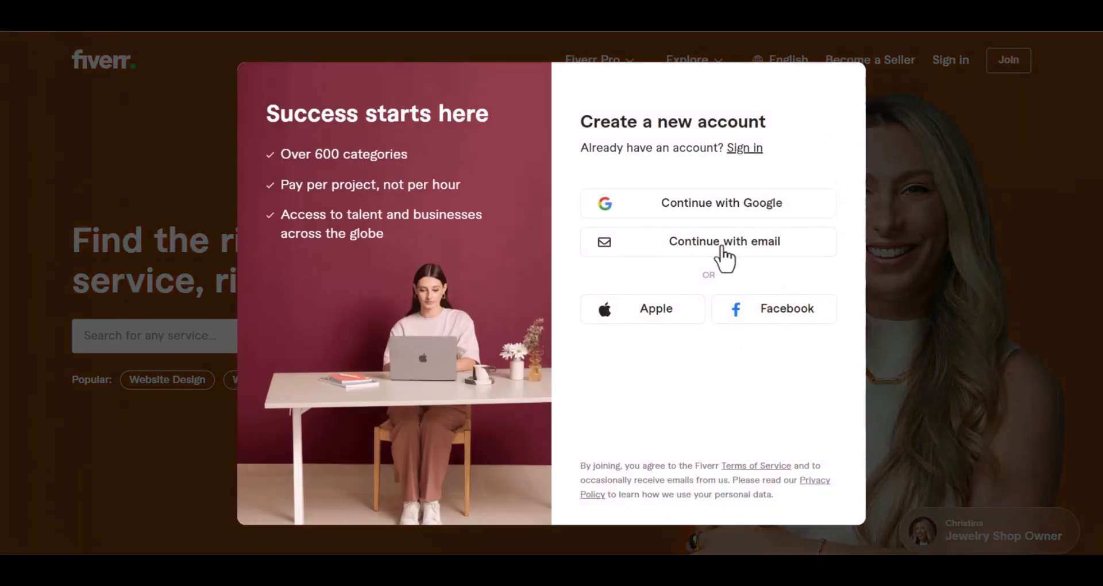
pyautogui.click(722, 245)
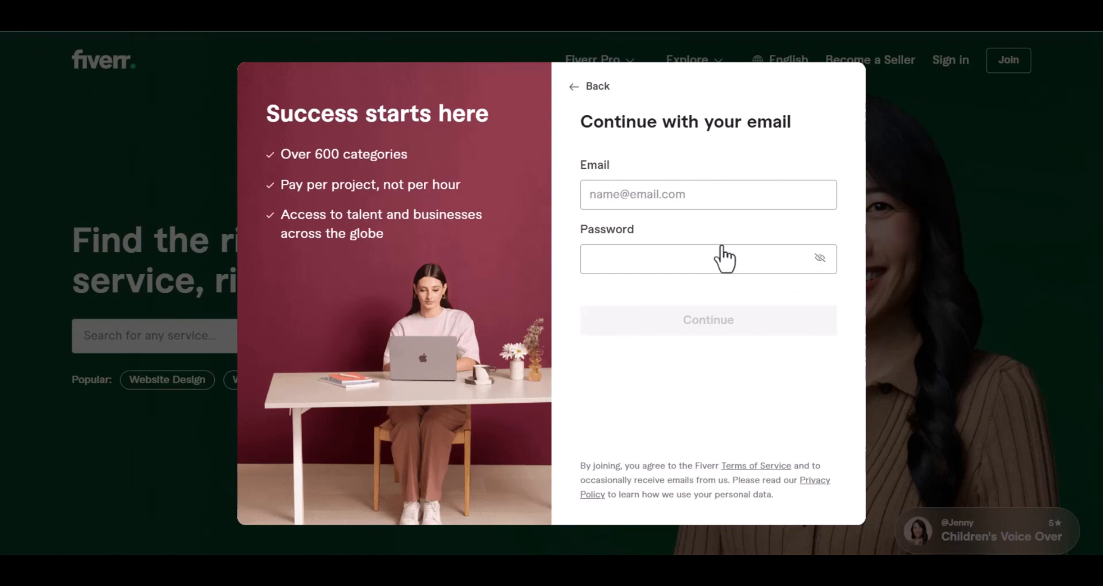
pyautogui.write('??????????????')
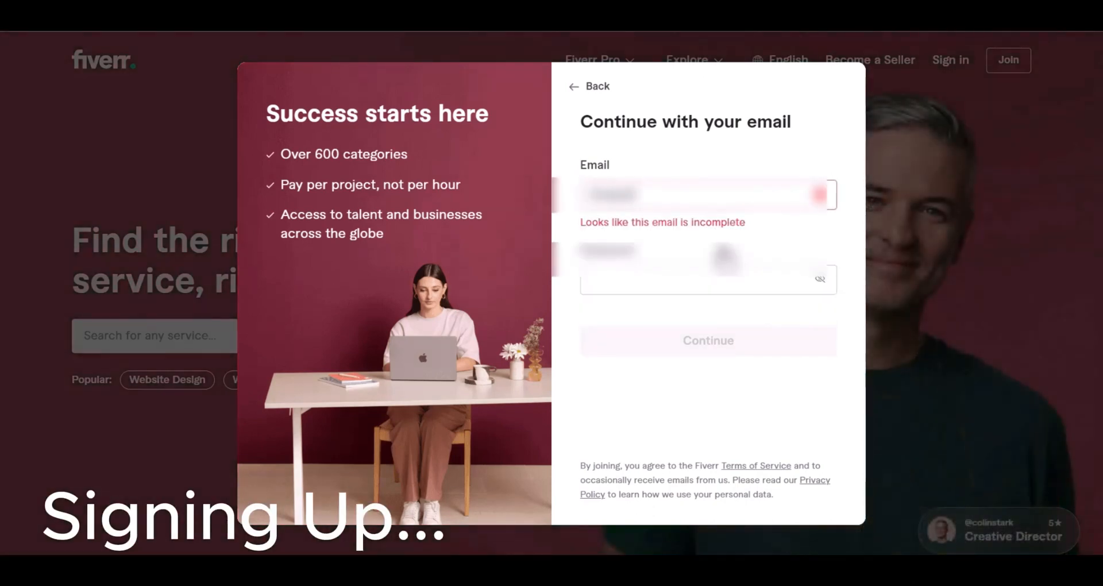
pyautogui.write('??')
# Enter an account password that meets the listed requirements in the sign-up form
pyautogui.click(724, 259)
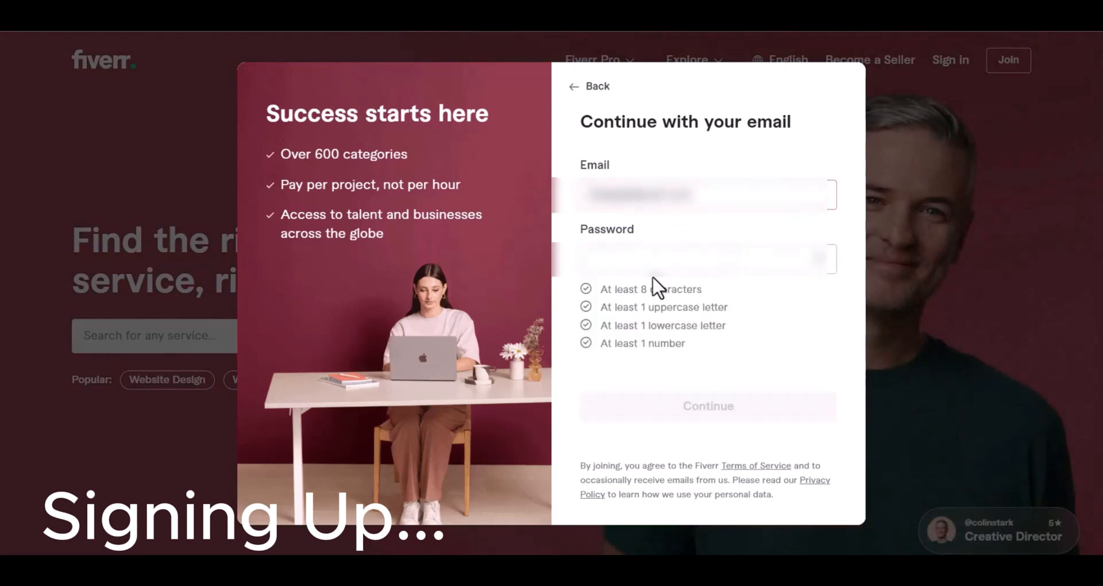
pyautogui.write('????????')
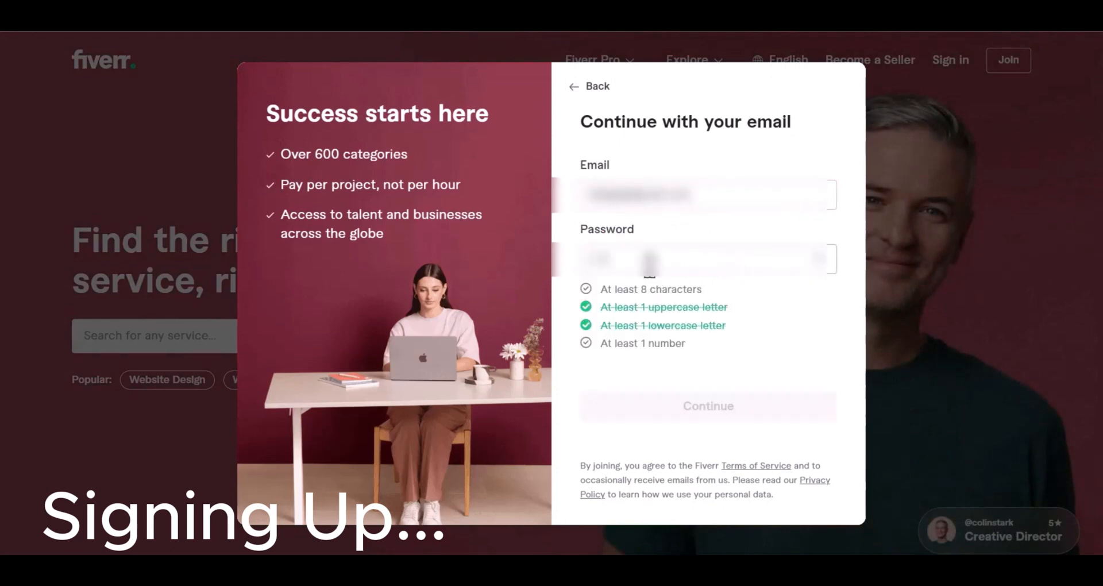
pyautogui.write('???')
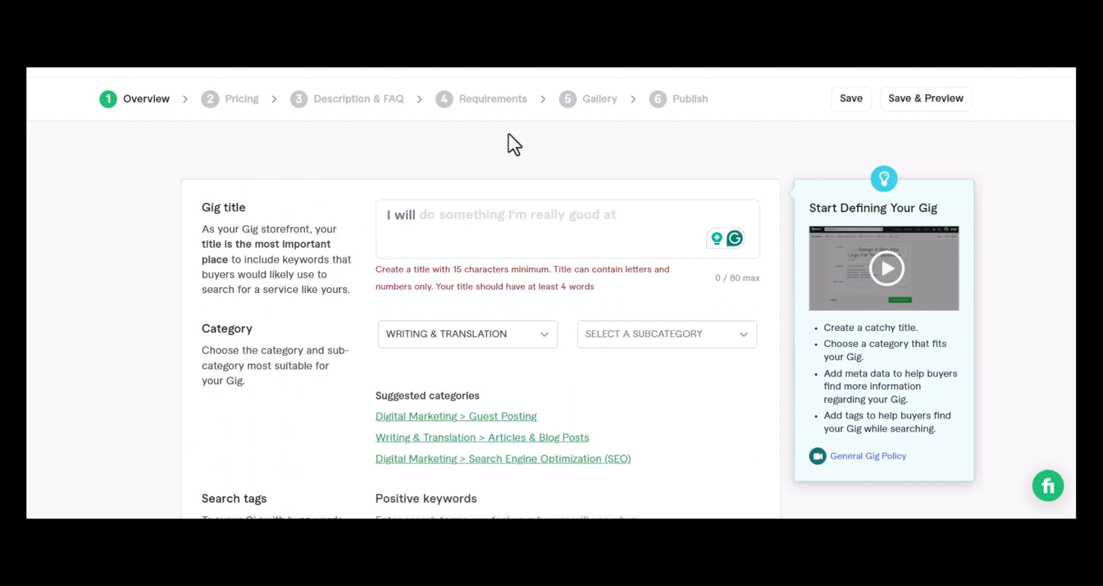
# Enter "write an SEO Article in 24 hours" as the gig title following "I will"
pyautogui.scroll(-1, 513, 144)
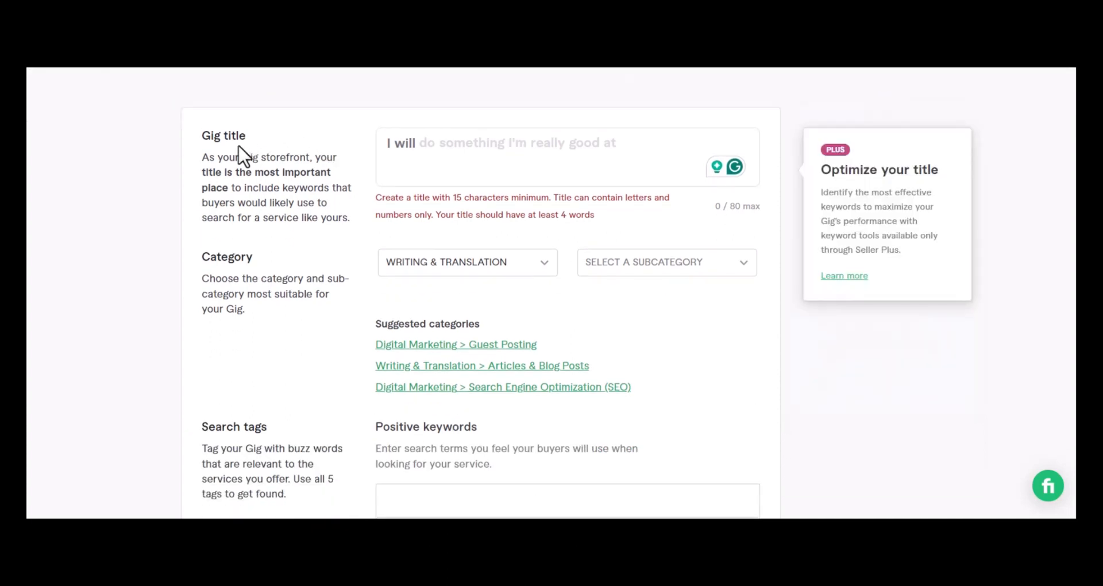
pyautogui.click(437, 152)
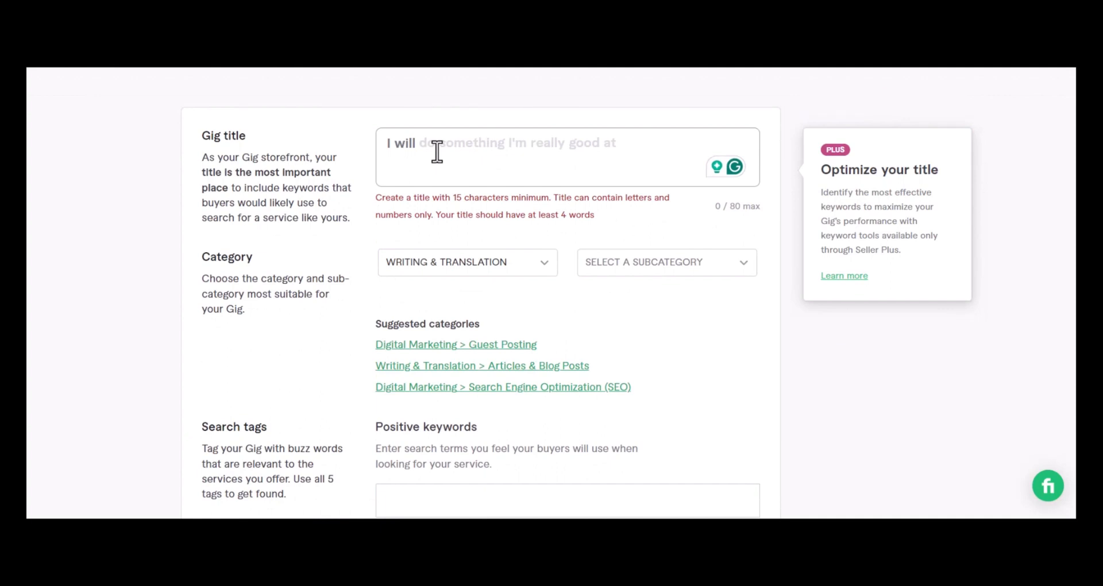
pyautogui.write('wri')
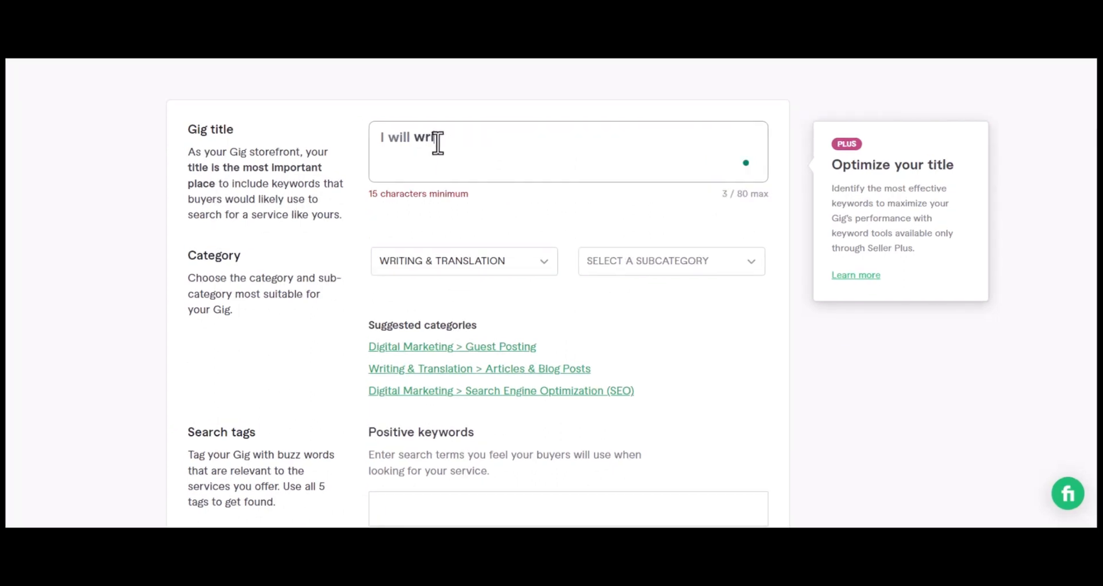
pyautogui.write('te a n SEO Article')
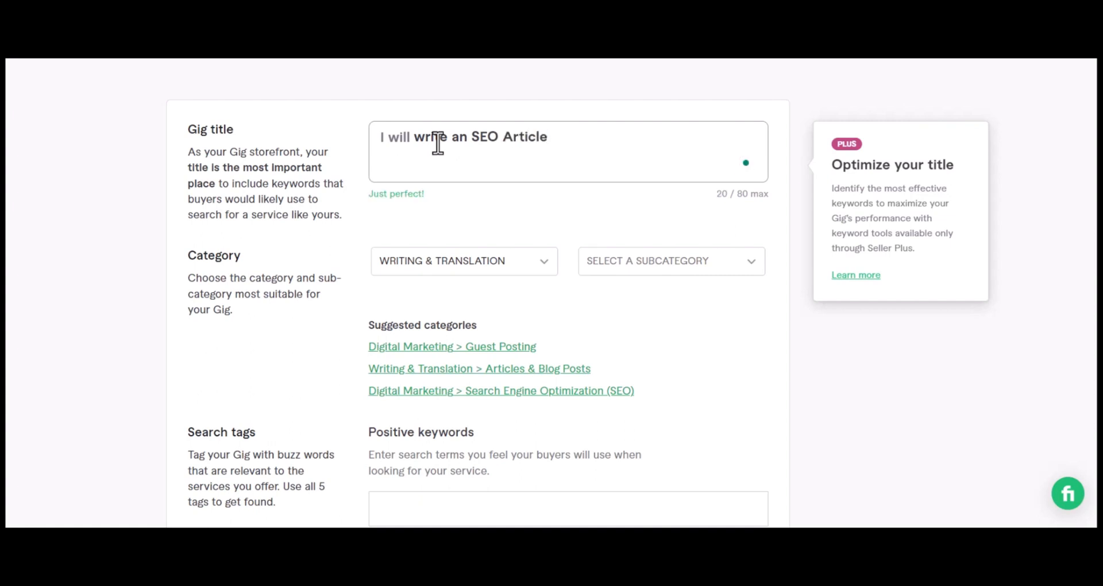
pyautogui.write(' in 24 hours')
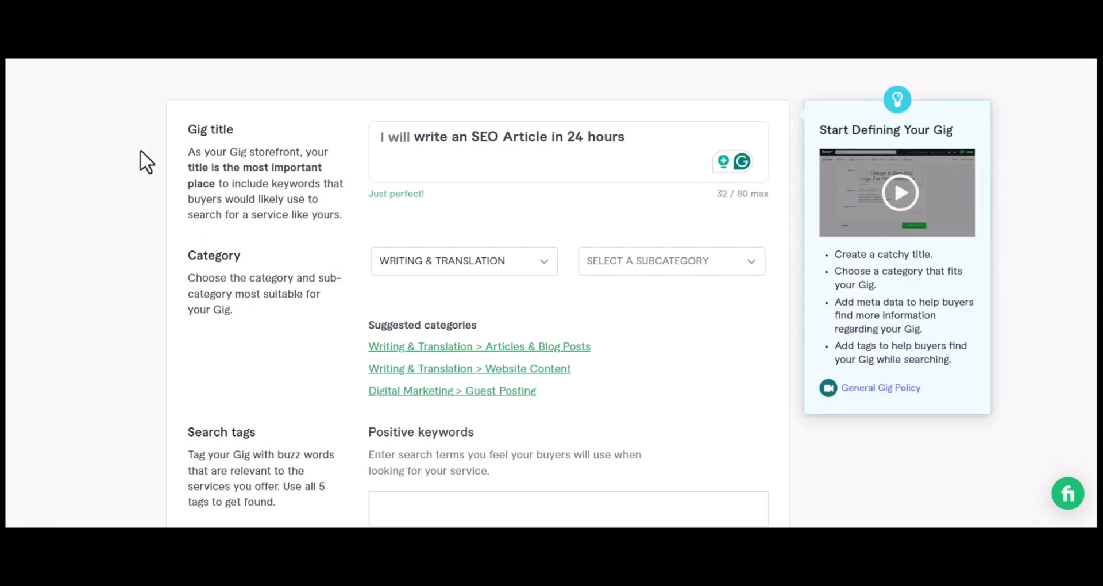
# Reword the gig title to read "I will write a Chatgpt Article"
pyautogui.hotkey('ctrl', 'shift', 'Left')
pyautogui.hotkey('ctrl', 'shift', 'Left')
pyautogui.hotkey('ctrl', 'shift', 'Left')
pyautogui.hotkey('ctrl', 'shift', 'Left')
pyautogui.hotkey('ctrl', 'shift', 'Left')
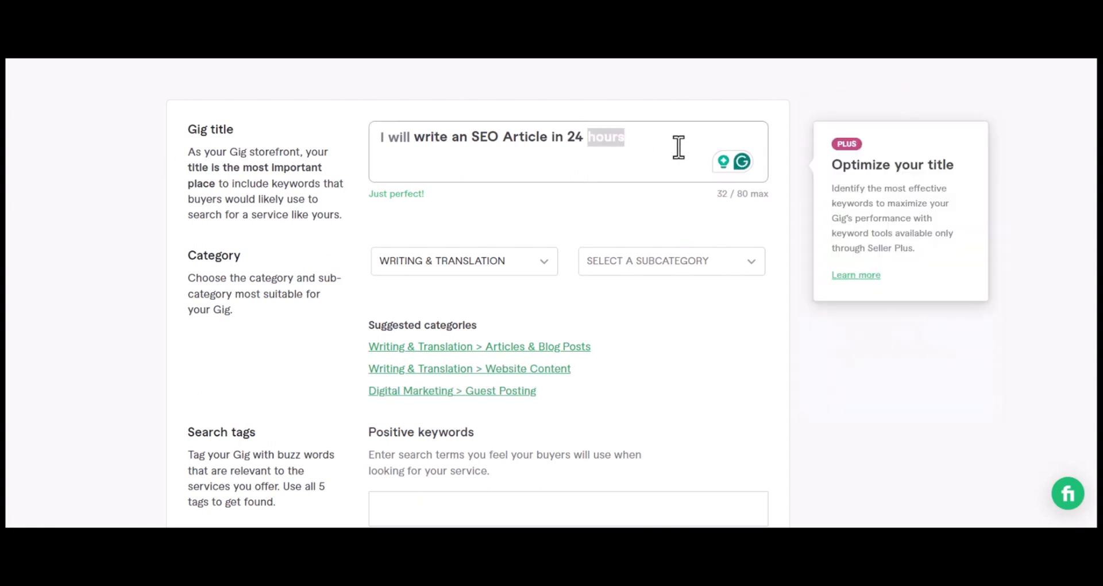
pyautogui.write('A')
pyautogui.press('BackSpace')
pyautogui.press('BackSpace')
pyautogui.press('BackSpace')
pyautogui.write('Chatgpt Article')
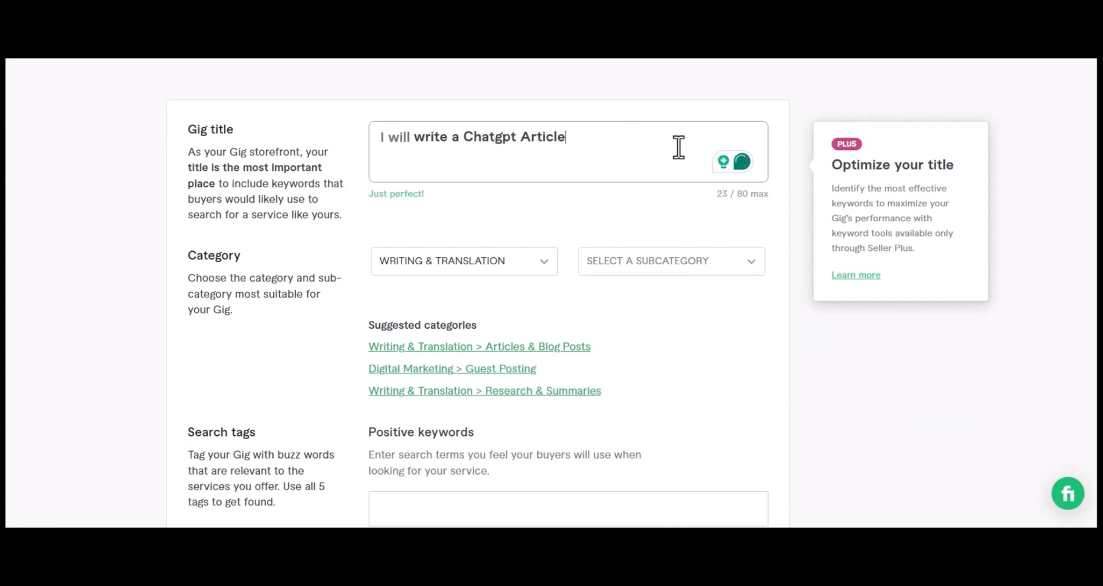
pyautogui.click(751, 98)
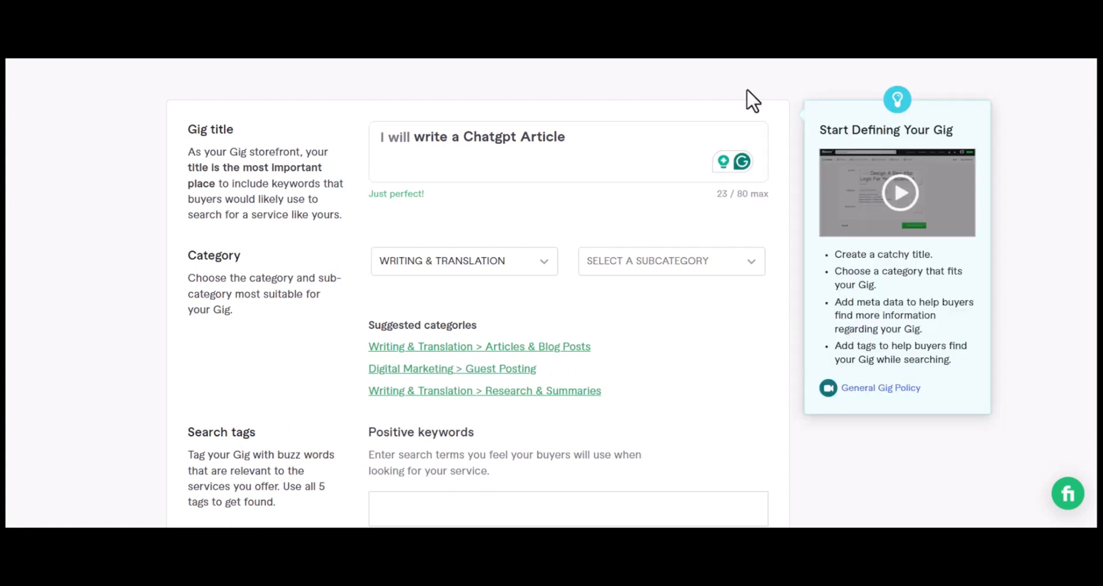
# Look through the available main categories for the gig and close the list
pyautogui.scroll(-3, 751, 98)
pyautogui.scroll(1, 580, 180)
pyautogui.click(392, 93)
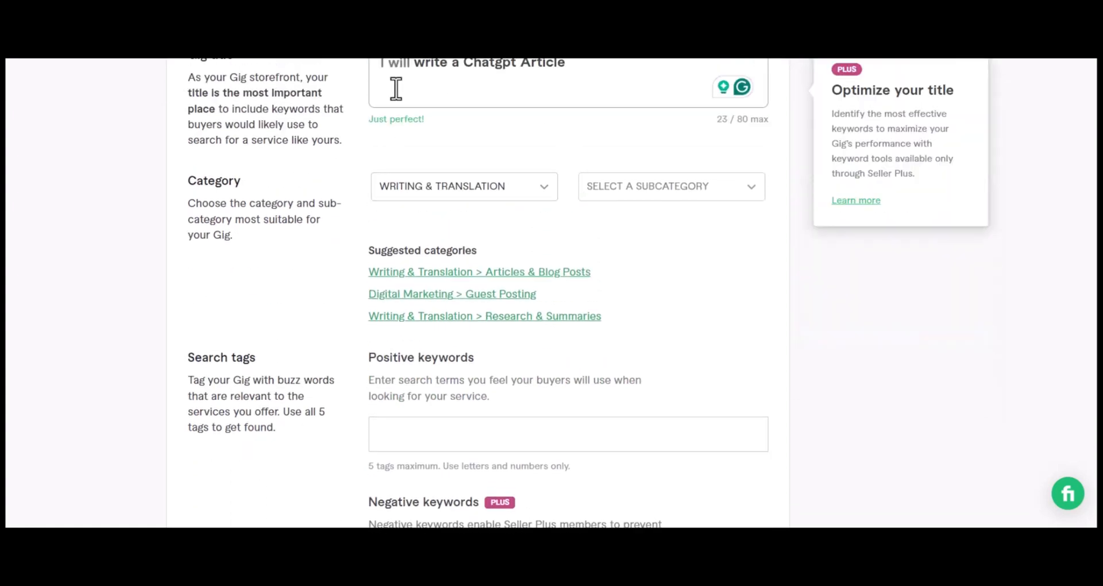
pyautogui.click(593, 208)
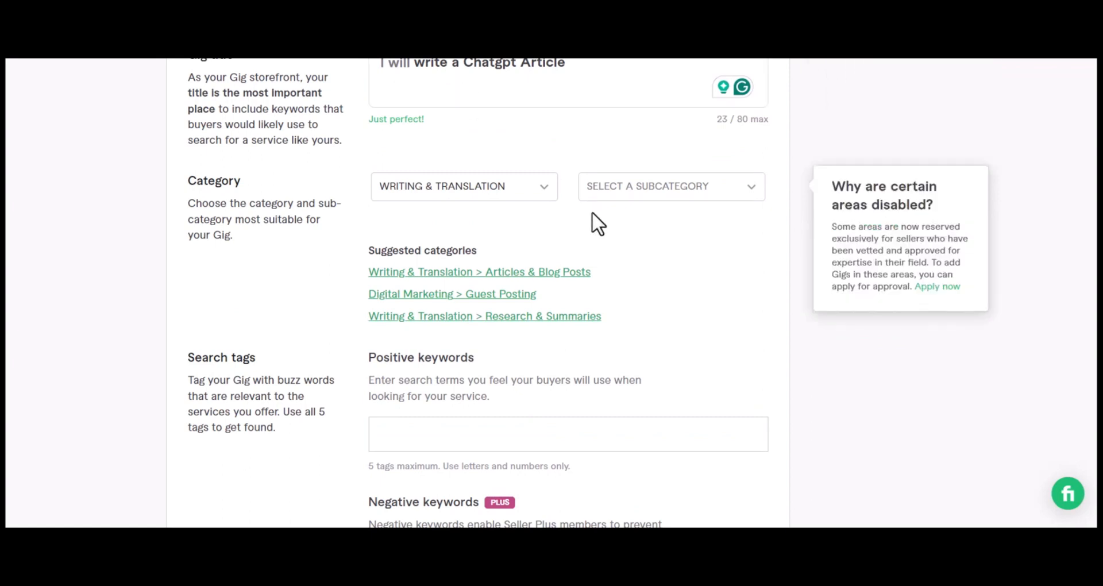
pyautogui.click(457, 198)
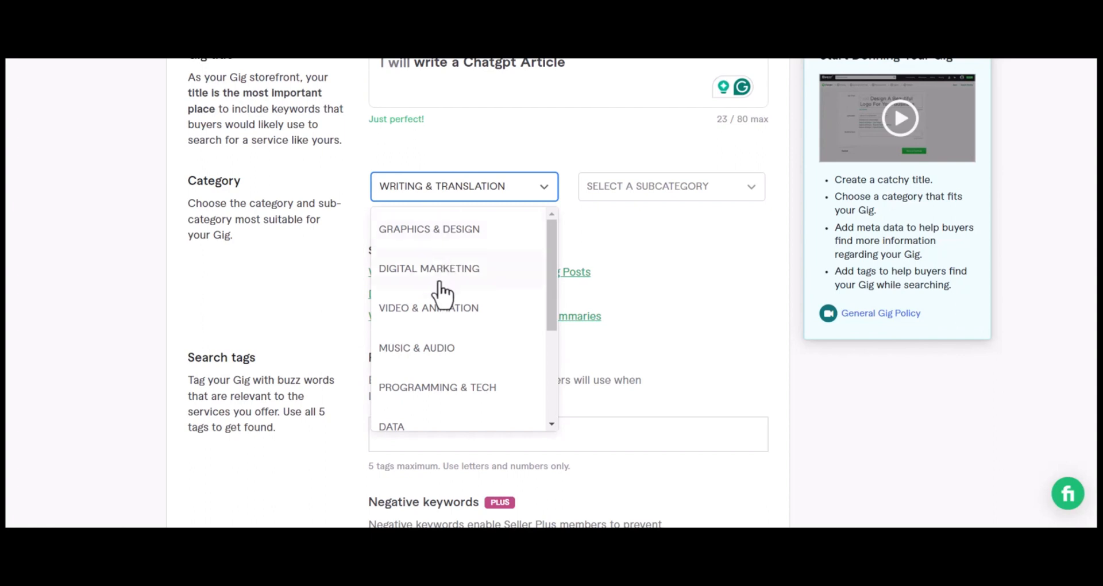
pyautogui.scroll(-3, 441, 294)
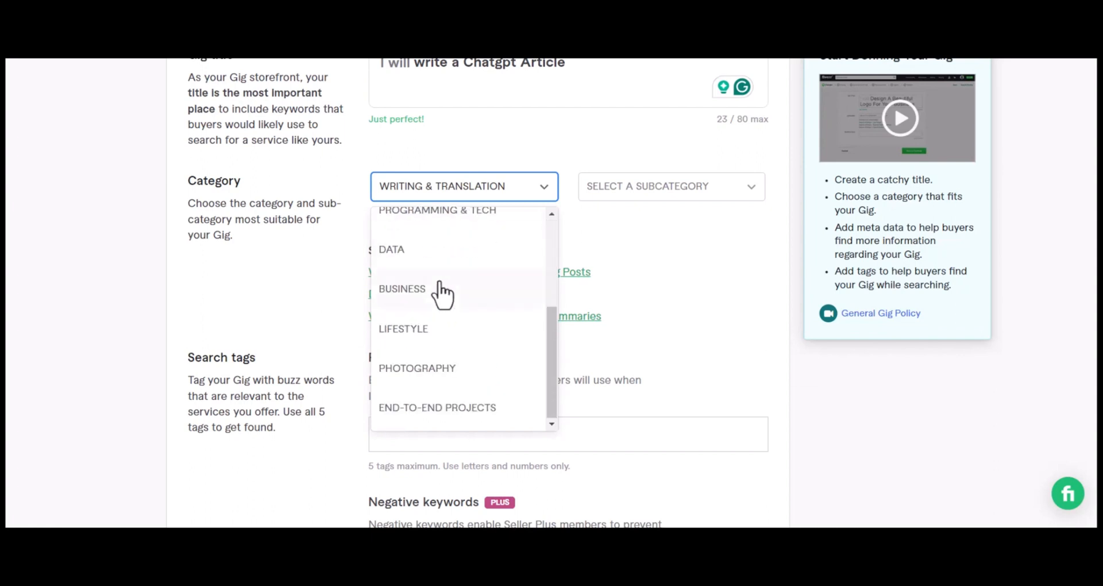
pyautogui.scroll(3, 441, 293)
pyautogui.click(714, 227)
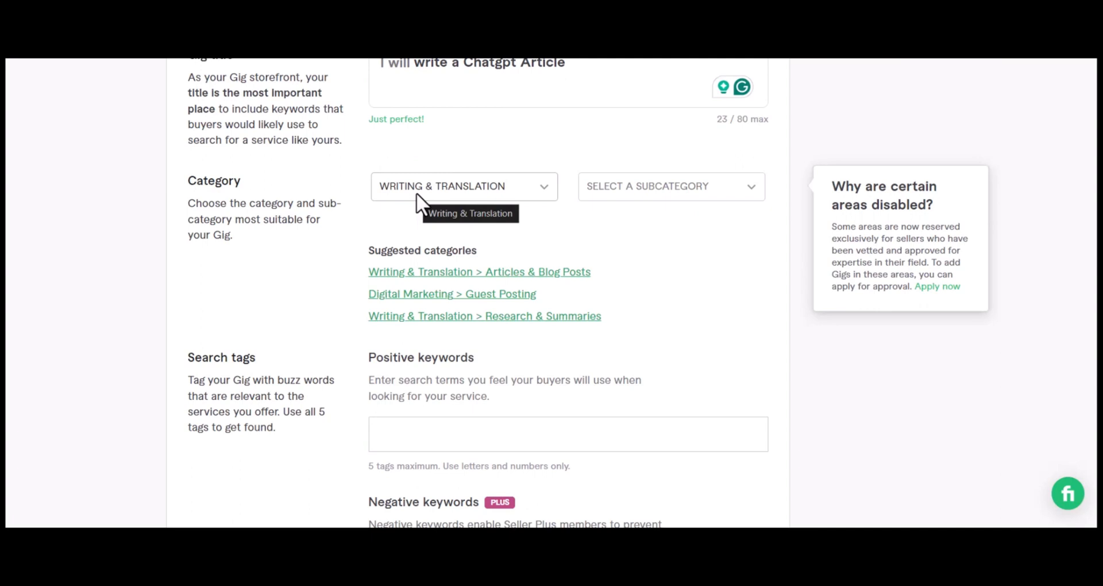
# Browse the Writing & Translation subcategories and choose Articles & Blog Posts for the gig
pyautogui.click(674, 190)
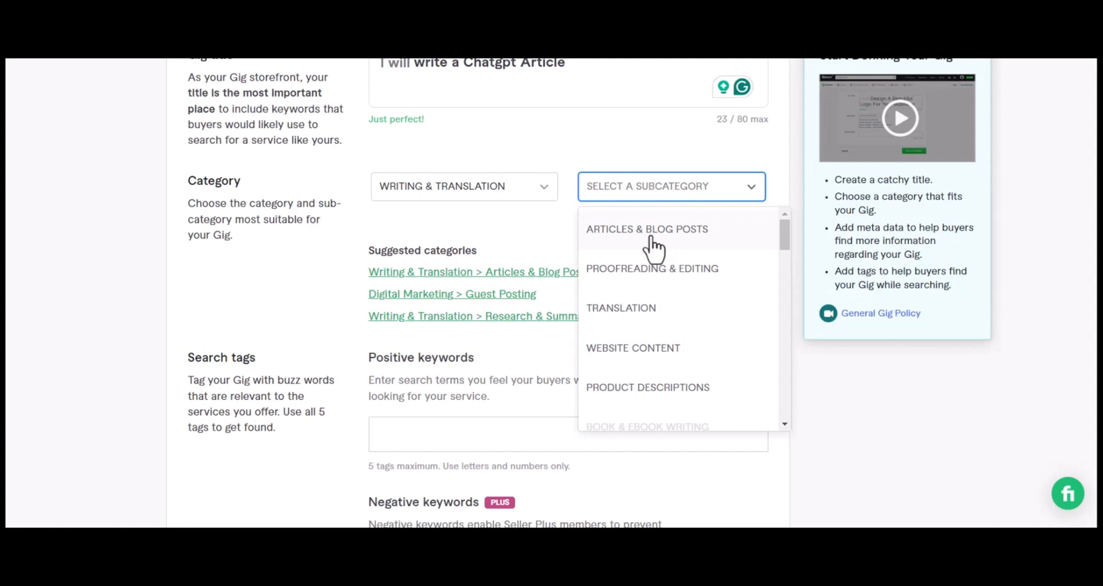
pyautogui.scroll(-2, 655, 325)
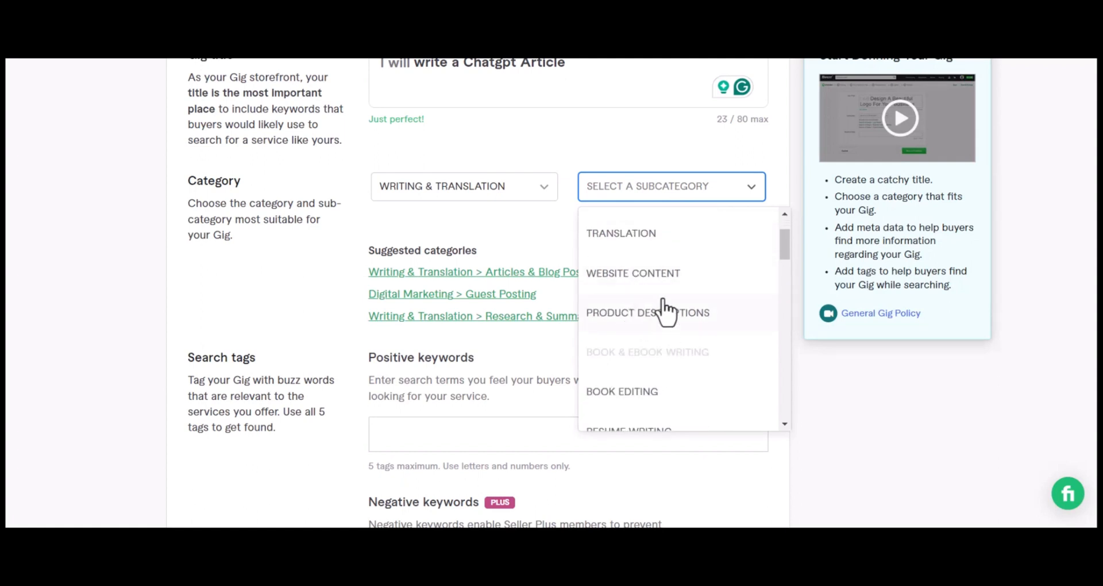
pyautogui.scroll(-3, 661, 322)
pyautogui.scroll(-6, 642, 333)
pyautogui.scroll(10, 644, 344)
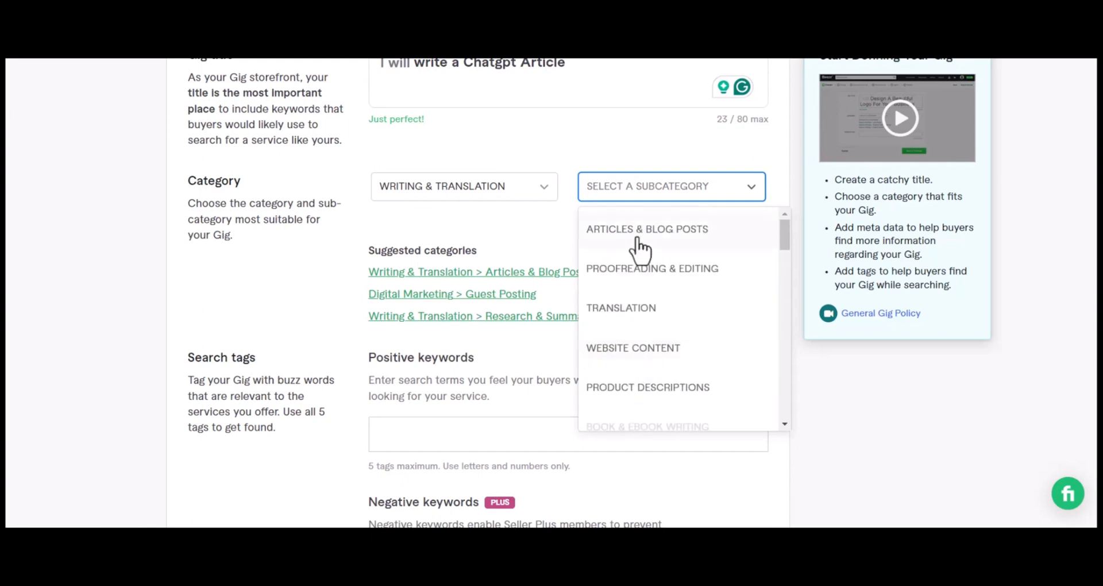
pyautogui.click(638, 238)
# Set the gig's service type to Bulk Articles
pyautogui.scroll(-3, 636, 237)
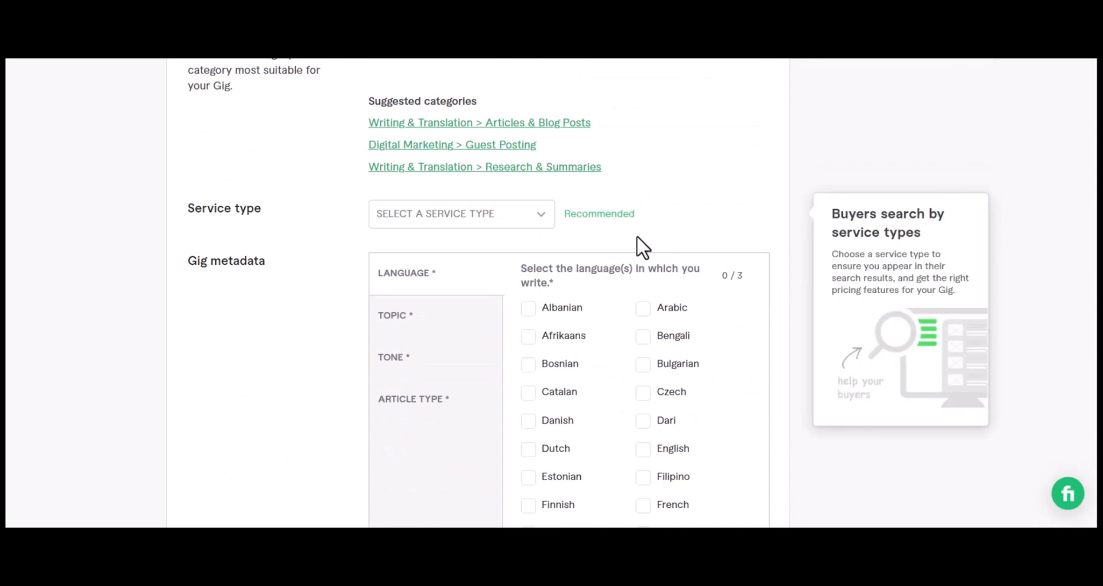
pyautogui.click(521, 217)
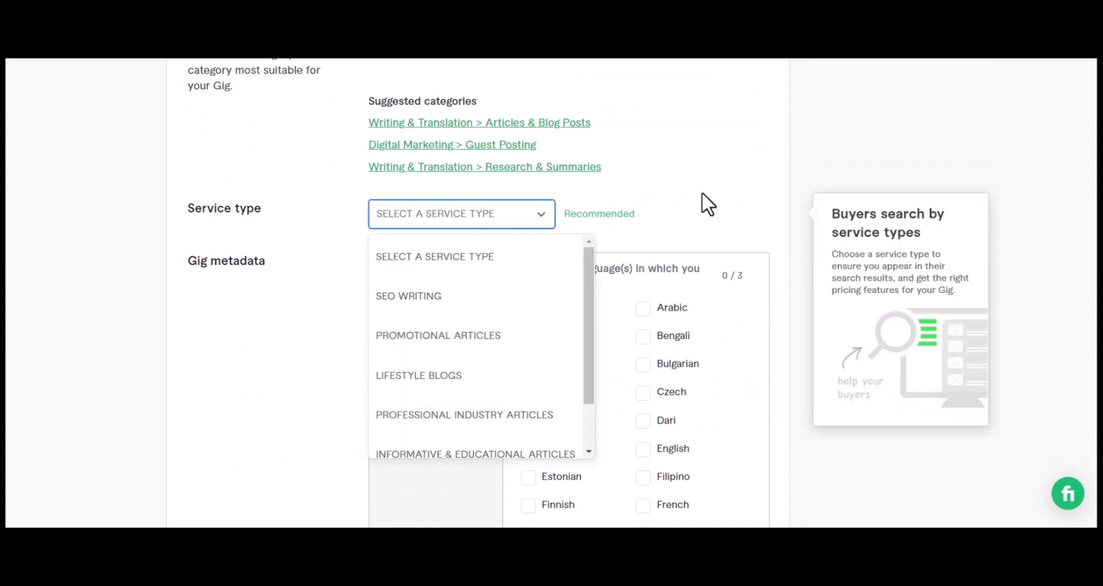
pyautogui.scroll(-2, 700, 198)
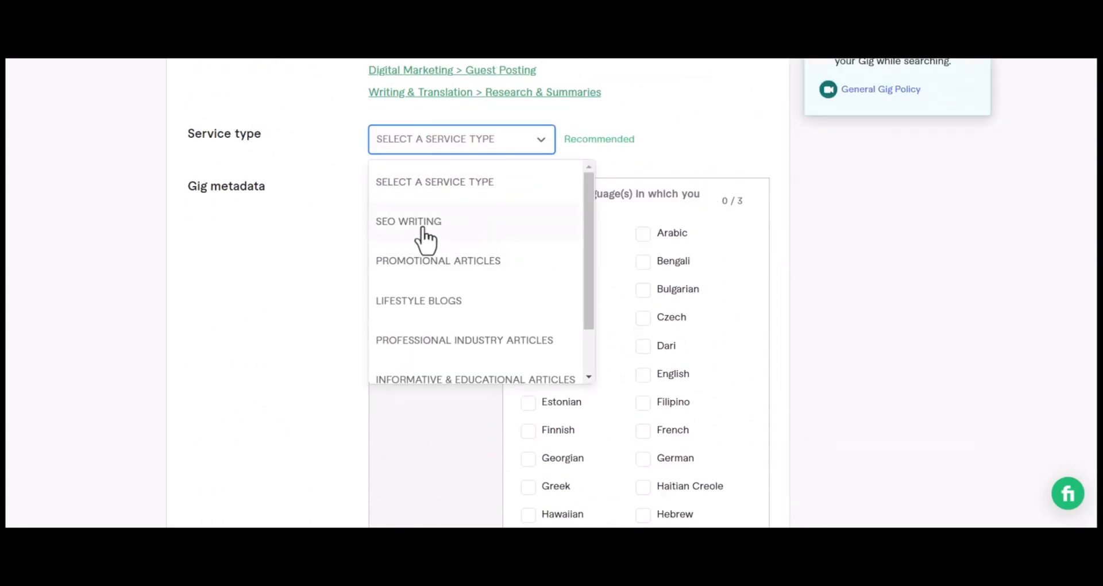
pyautogui.scroll(-1, 425, 239)
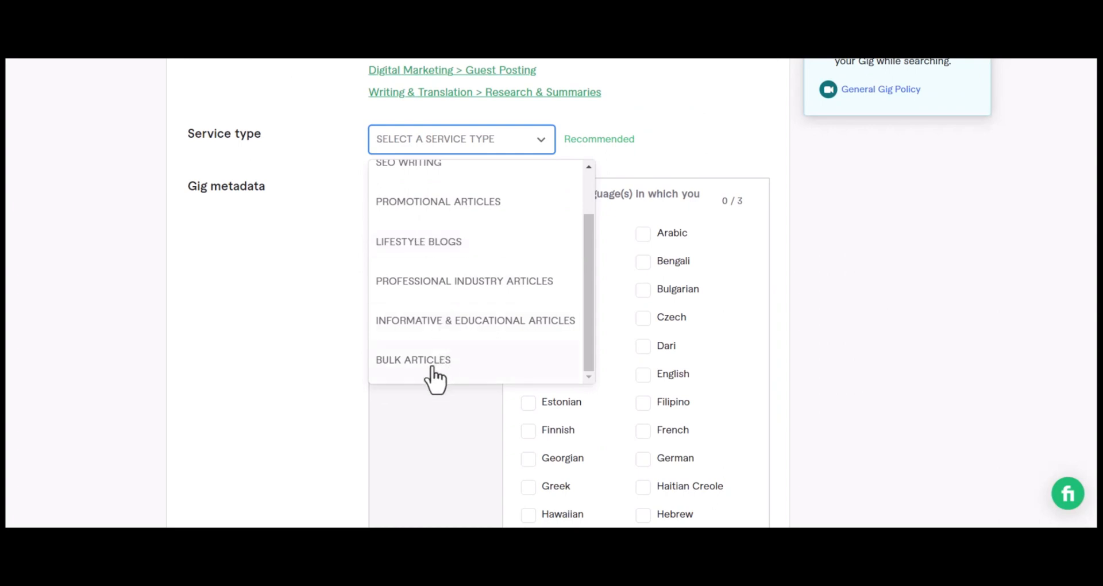
pyautogui.click(460, 361)
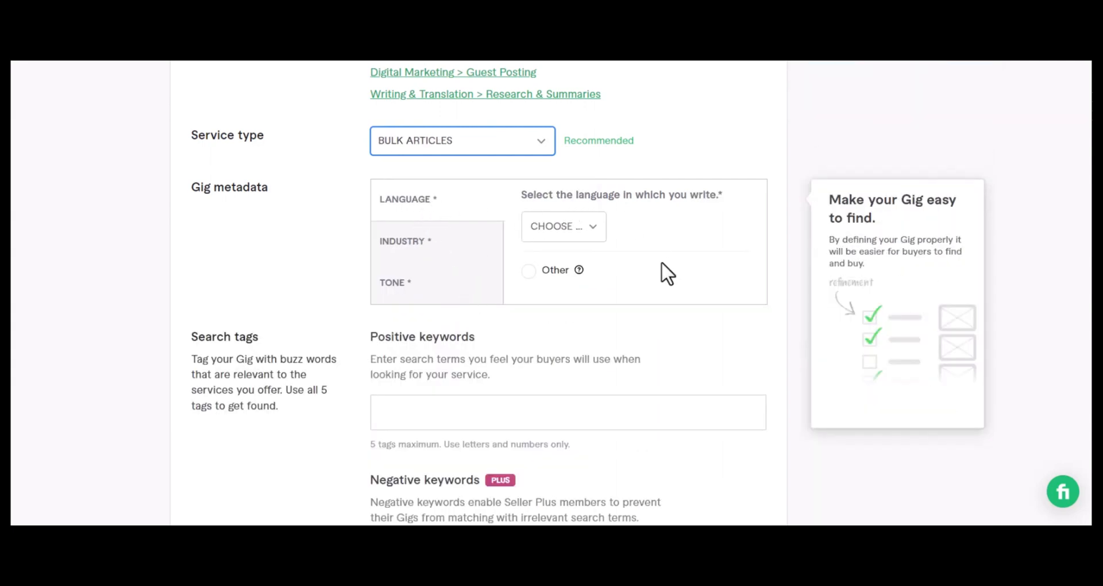
# Set the writing language in the gig metadata to English
pyautogui.click(591, 232)
pyautogui.scroll(-5, 610, 359)
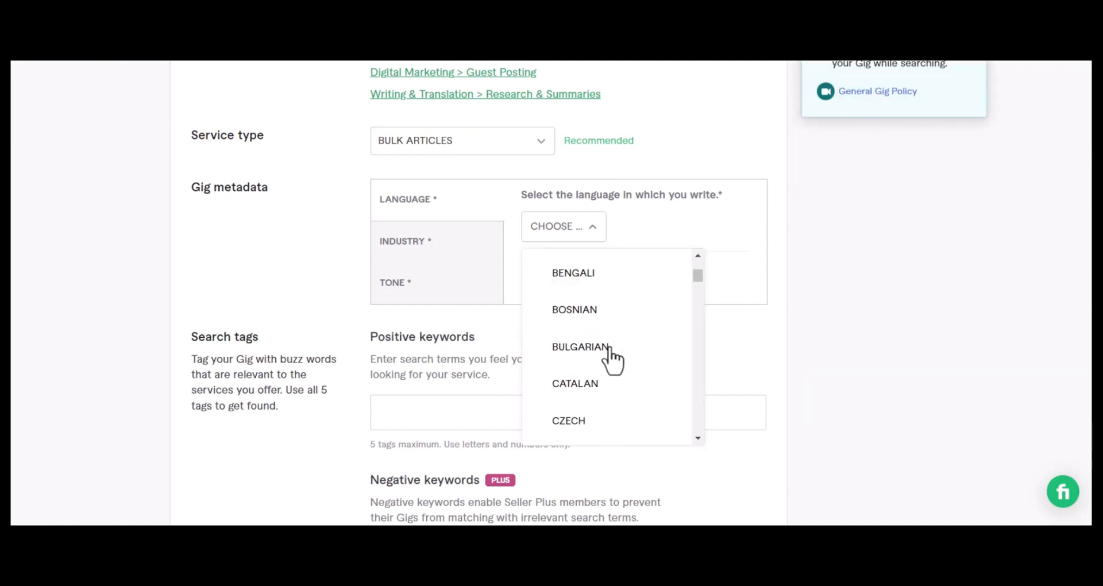
pyautogui.click(613, 361)
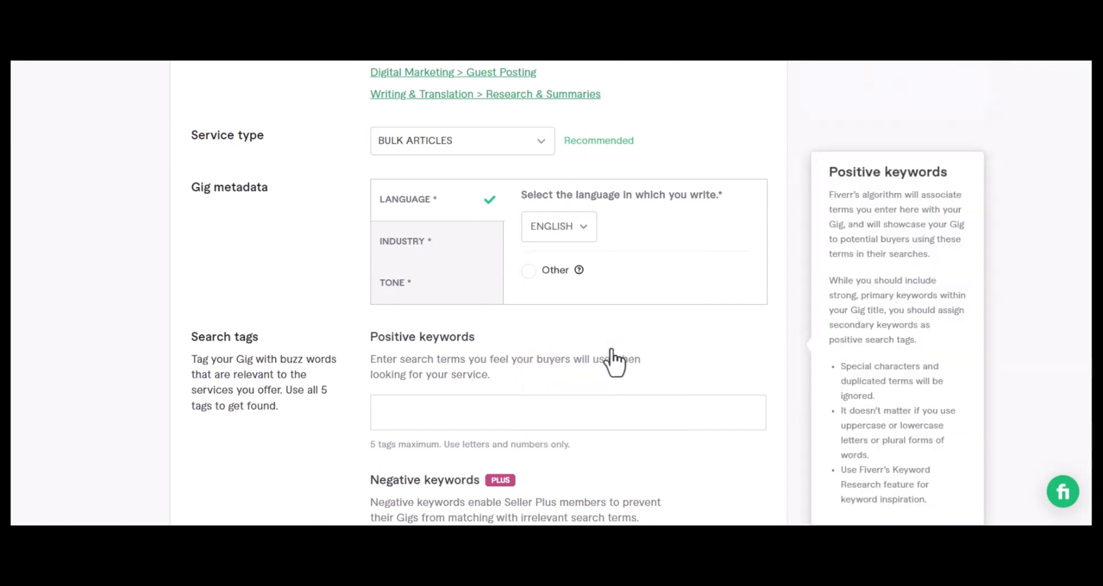
# Select Services, Travel & tourism and Real estate as industries in the gig metadata
pyautogui.click(428, 246)
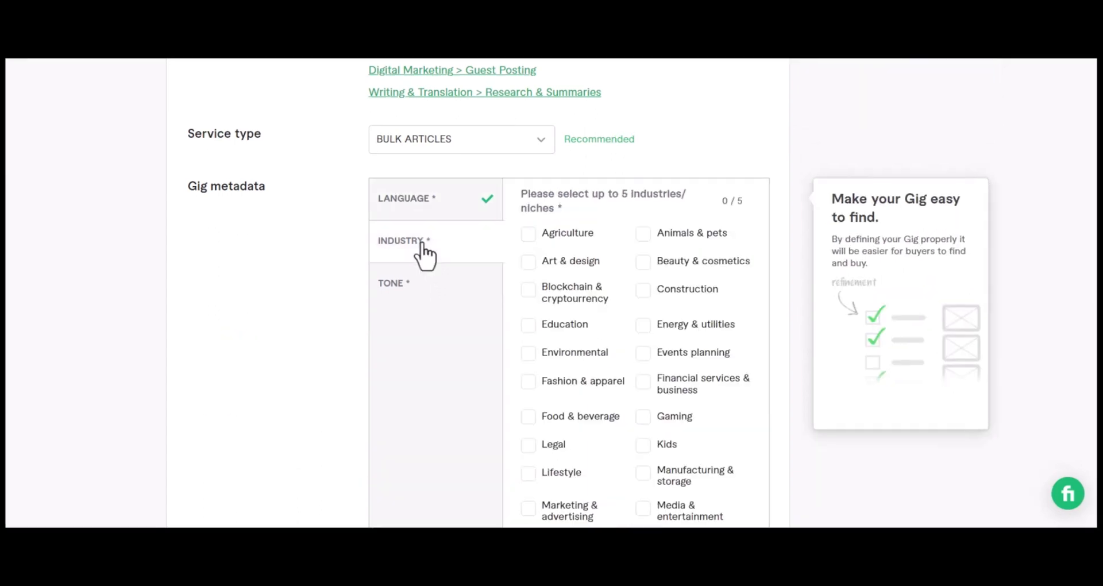
pyautogui.scroll(-5, 564, 276)
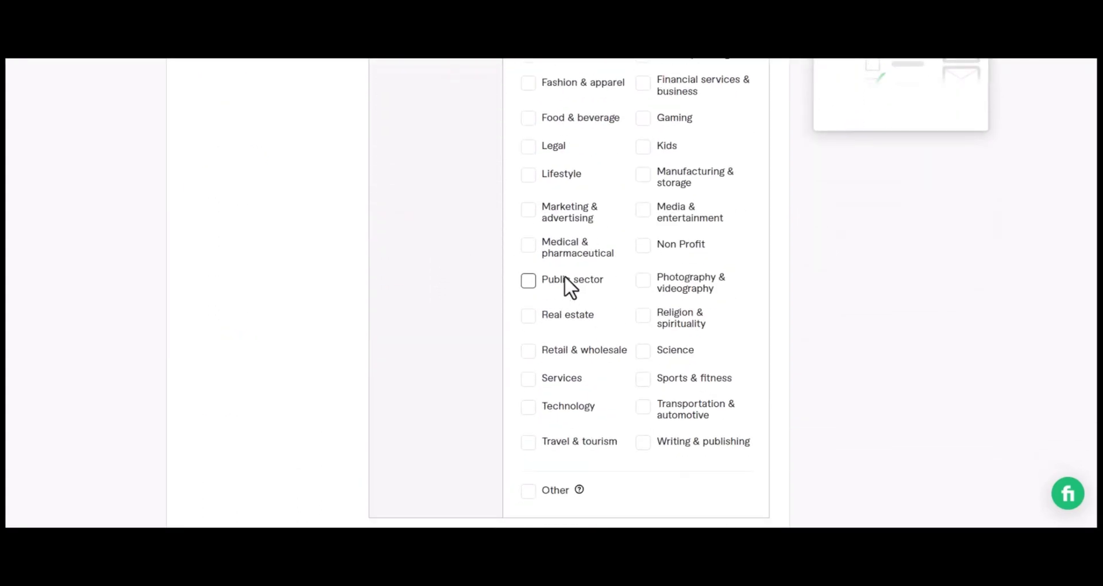
pyautogui.click(564, 381)
pyautogui.scroll(-1, 564, 381)
pyautogui.click(573, 371)
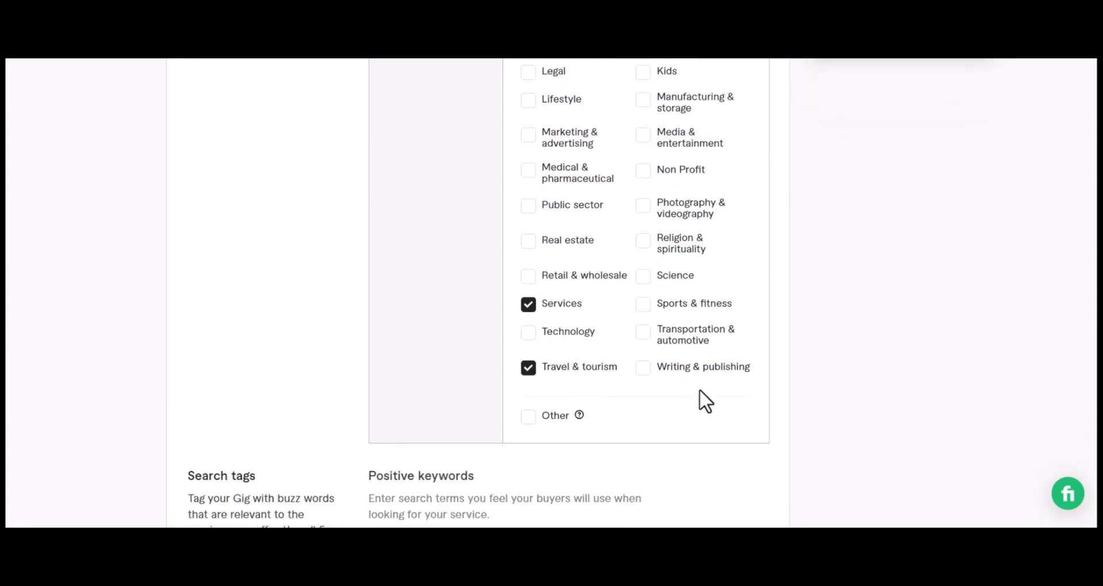
pyautogui.scroll(1, 699, 392)
pyautogui.click(555, 314)
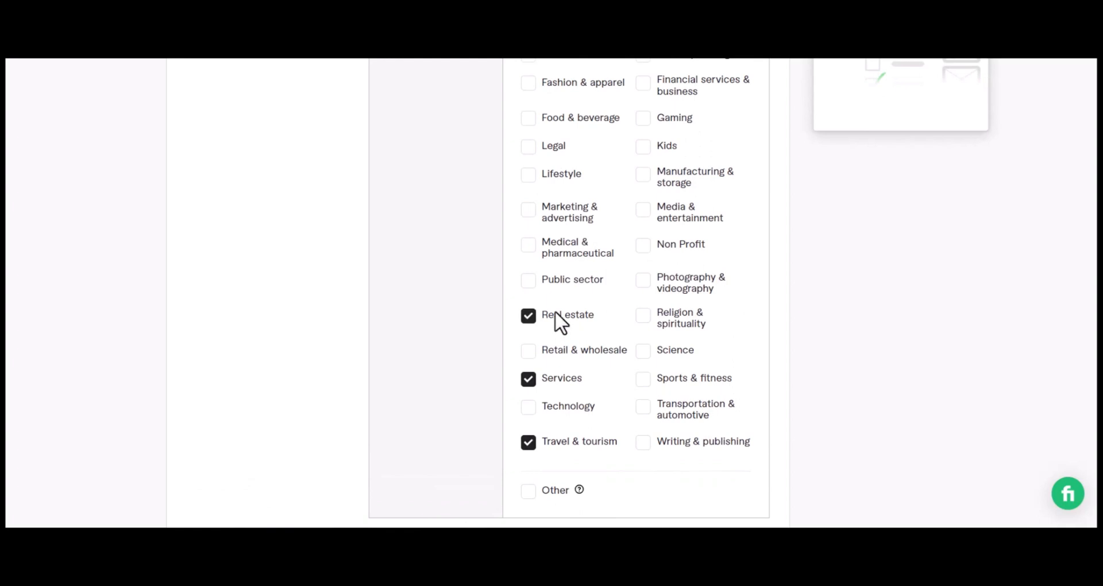
# Add Financial services & business and Writing & publishing to the selected industries
pyautogui.scroll(2, 695, 346)
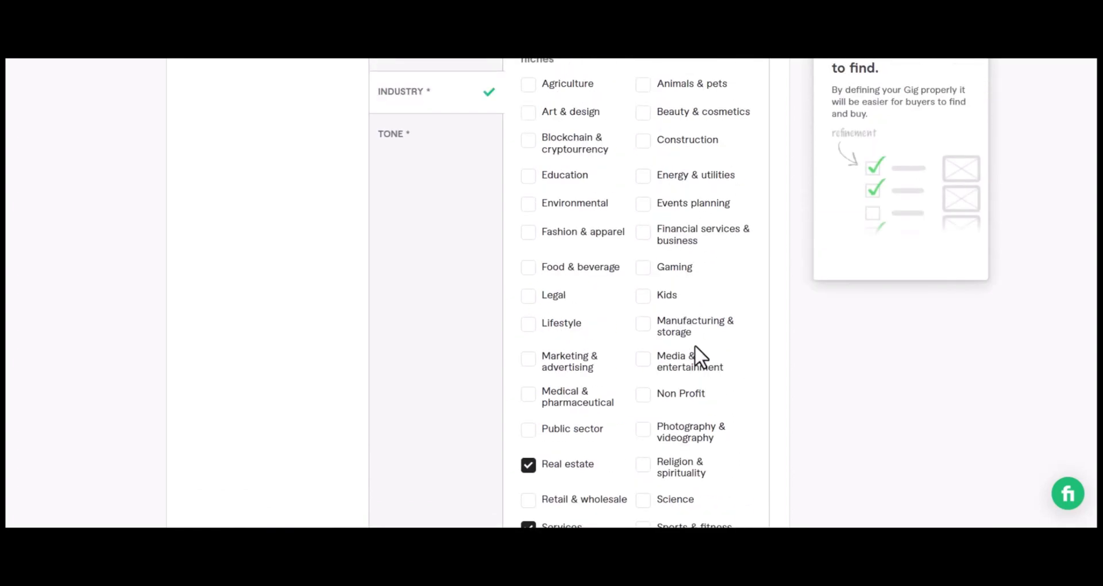
pyautogui.scroll(1, 610, 287)
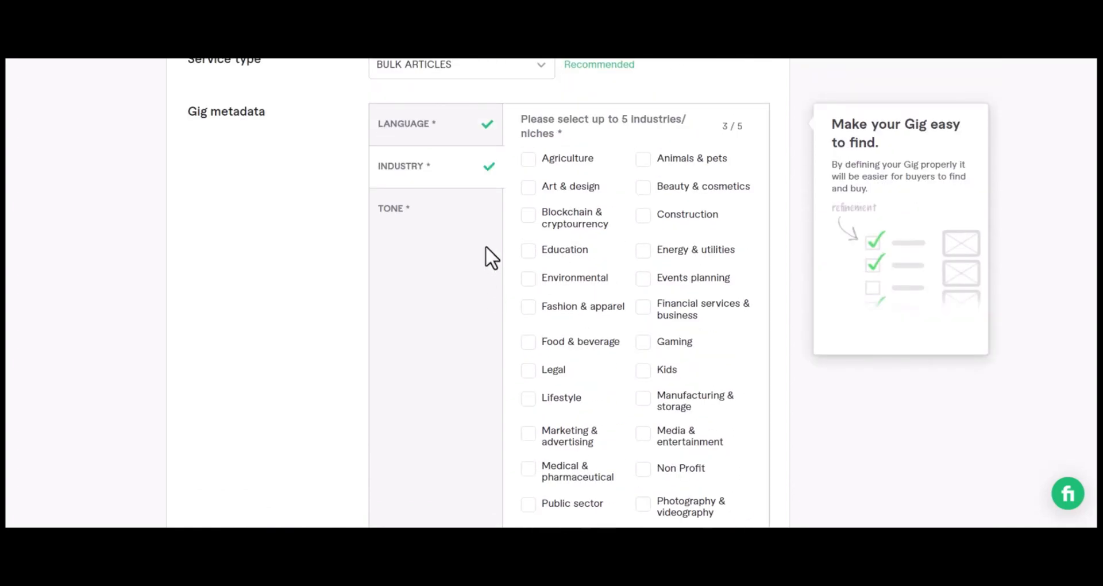
pyautogui.click(697, 315)
pyautogui.scroll(-3, 696, 313)
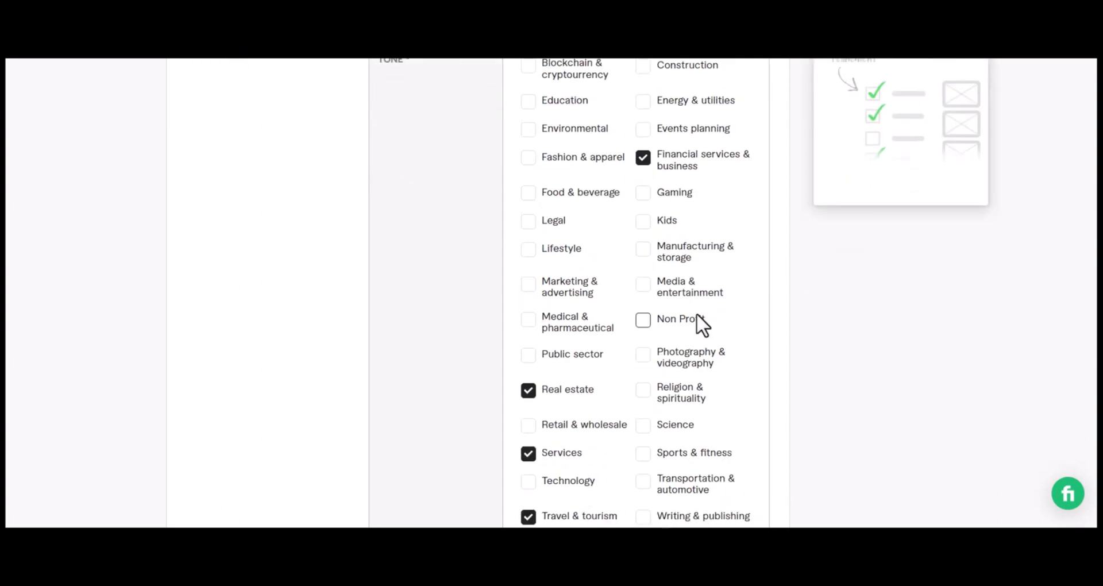
pyautogui.scroll(-1, 696, 313)
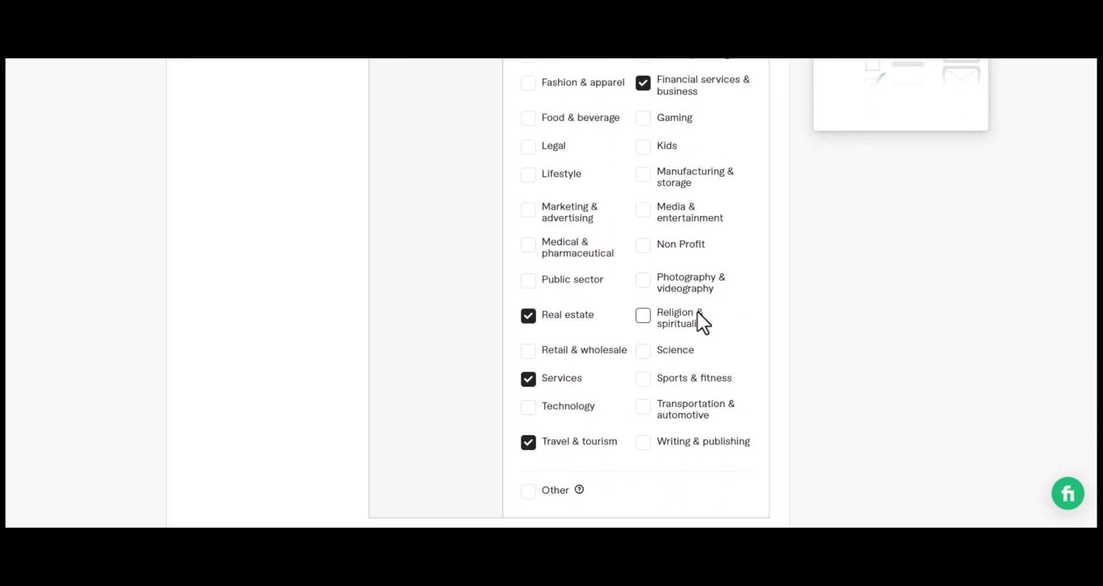
pyautogui.scroll(-3, 697, 310)
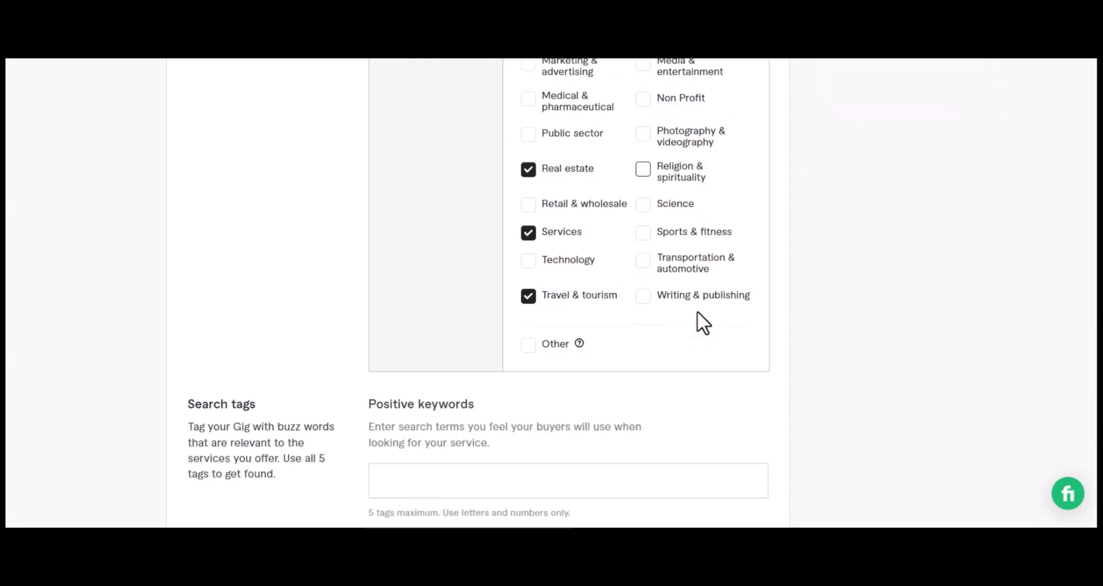
pyautogui.scroll(3, 715, 322)
pyautogui.scroll(-1, 740, 326)
pyautogui.click(685, 441)
# Select Conversational, Informative and Professional/Formal as the tones of voice in the gig metadata
pyautogui.scroll(7, 795, 426)
pyautogui.scroll(-3, 794, 414)
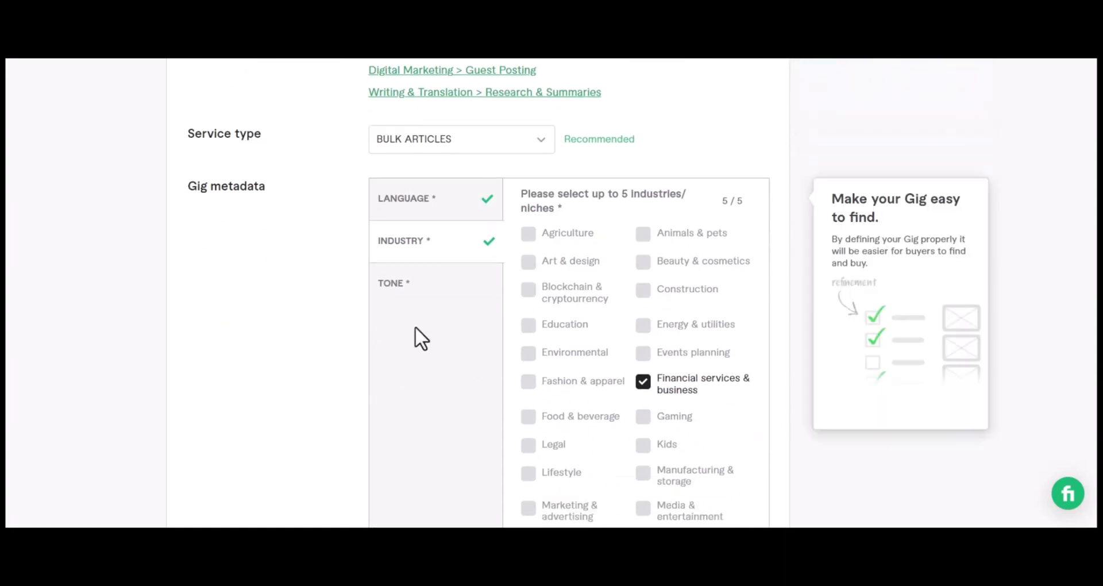
pyautogui.click(439, 287)
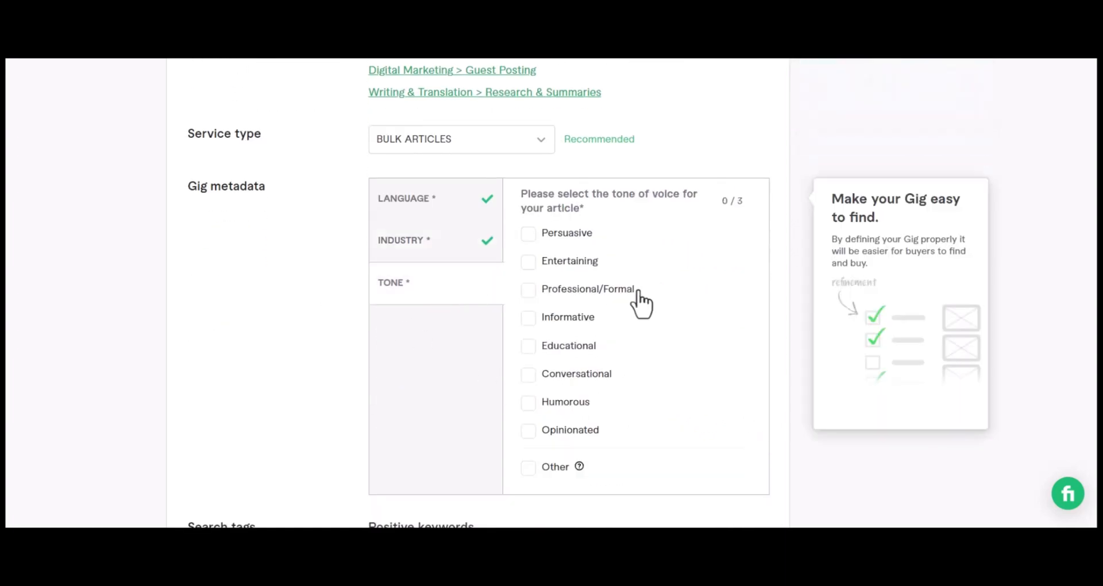
pyautogui.scroll(-1, 638, 298)
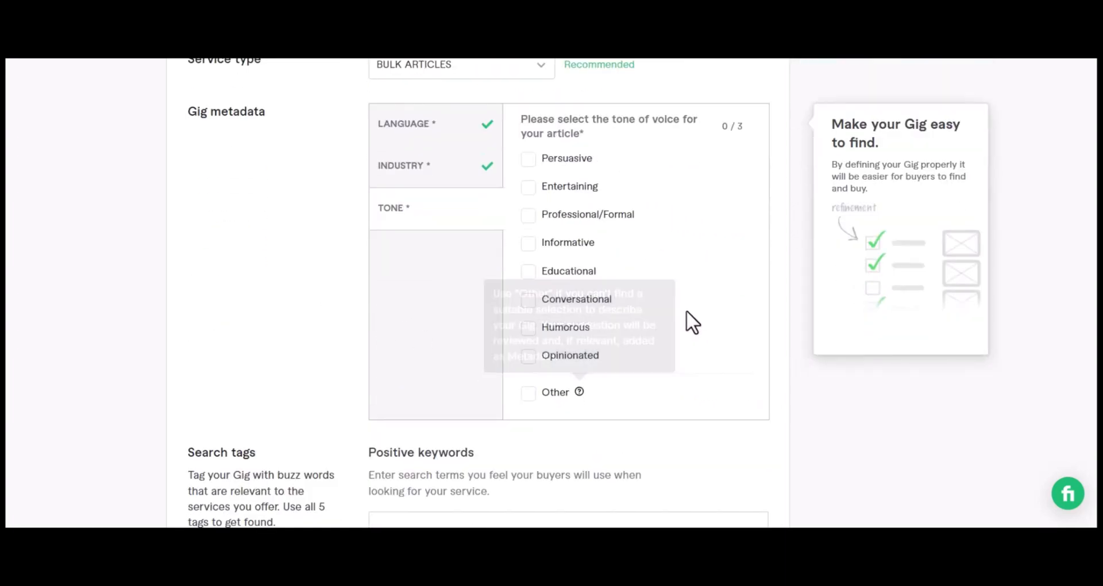
pyautogui.click(602, 302)
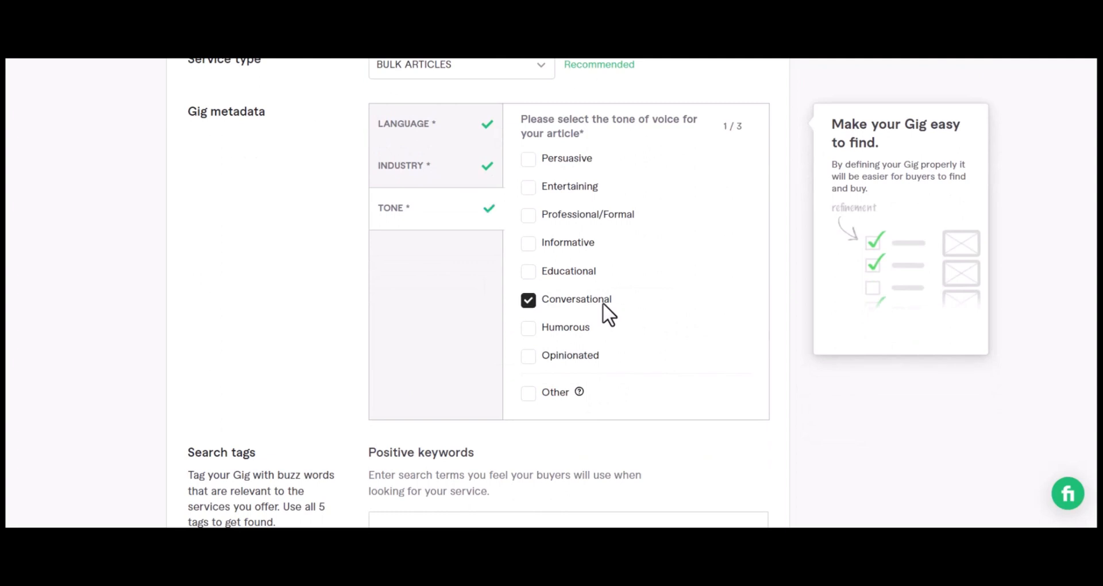
pyautogui.click(574, 244)
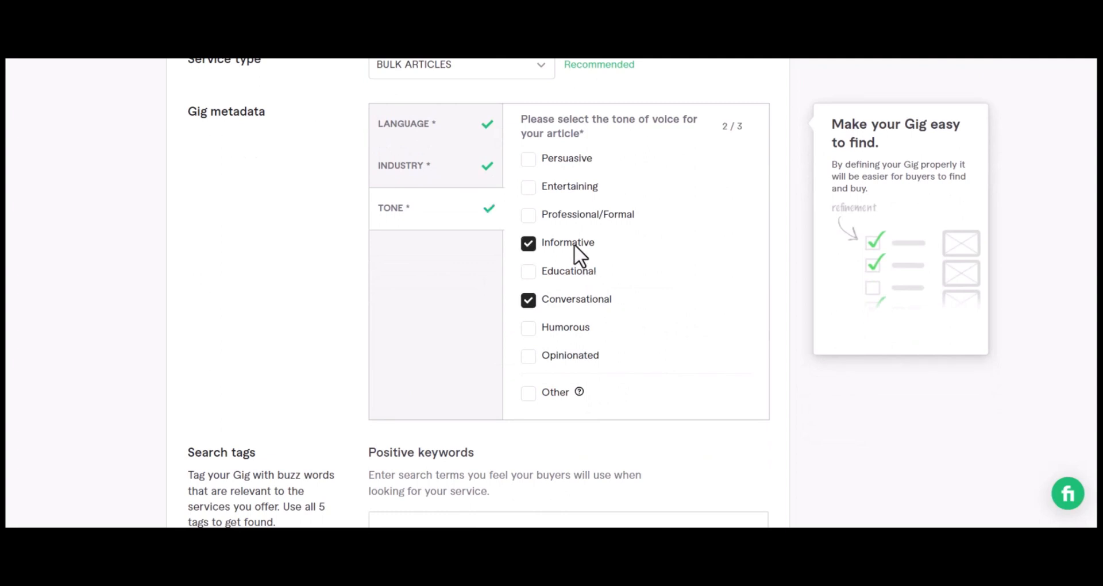
pyautogui.click(593, 213)
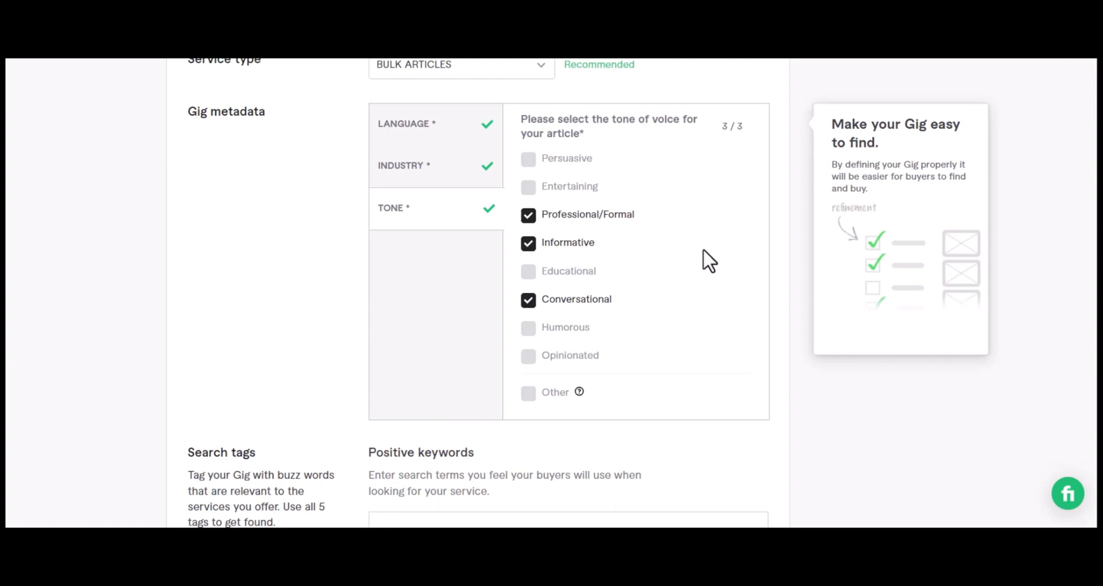
# Enter "article w" as a positive keyword and add one of the suggested search tags
pyautogui.scroll(-5, 702, 248)
pyautogui.click(462, 234)
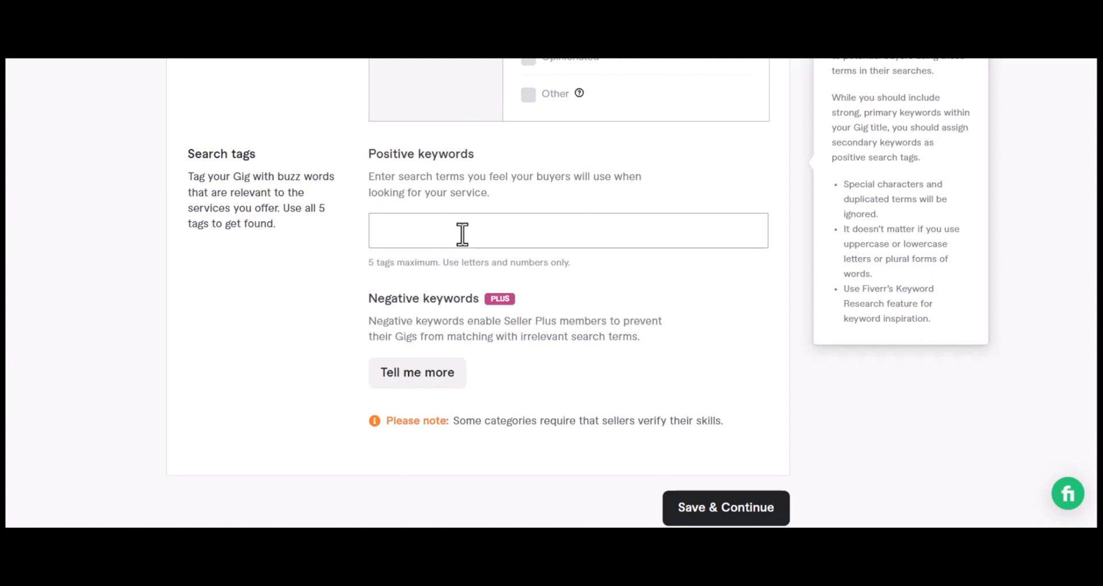
pyautogui.write('article')
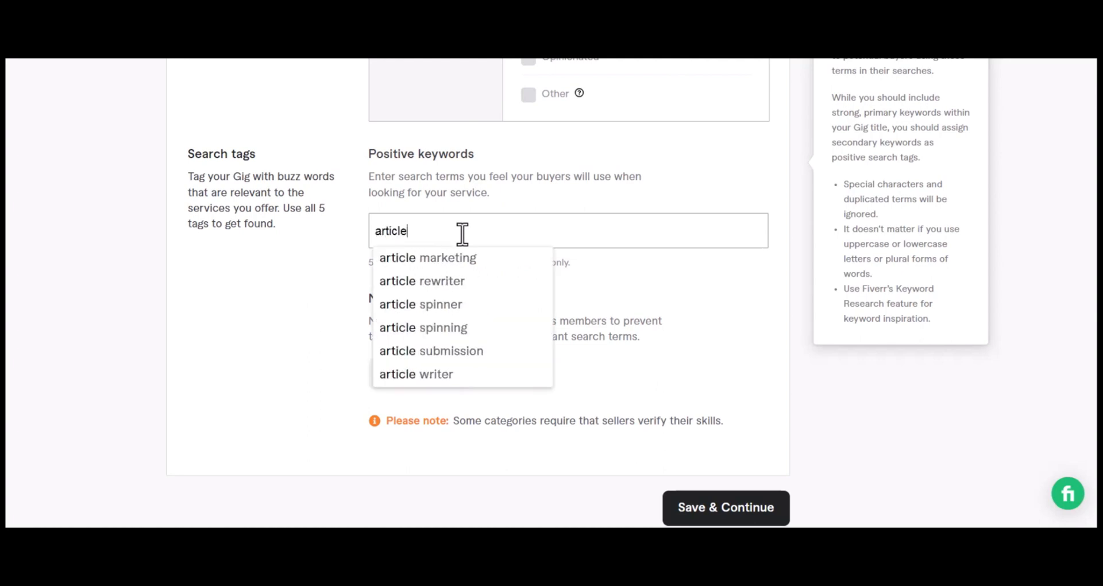
pyautogui.write(' w')
pyautogui.click(456, 281)
# Add the search tags "chatgpt", "seo article", "bulk article" and "blog post", and save the overview to continue to pricing
pyautogui.write('chatgpt')
pyautogui.press('Return')
pyautogui.write('seo article')
pyautogui.press('Return')
pyautogui.write('bulk article')
pyautogui.press('Return')
pyautogui.write('blog post')
pyautogui.press('Return')
pyautogui.scroll(-2, 597, 327)
pyautogui.click(729, 385)
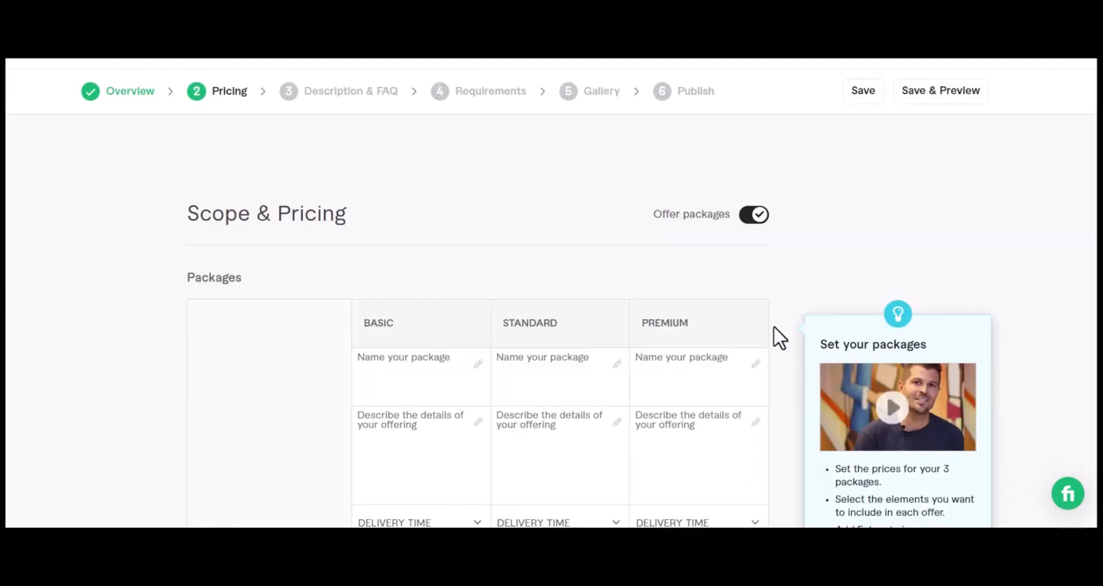
# Name the Basic, Standard and Premium packages "5 chatgpt Articles", "10 chatgpt Articles" and "15 chatgpt Articles"
pyautogui.scroll(-1, 391, 221)
pyautogui.click(391, 221)
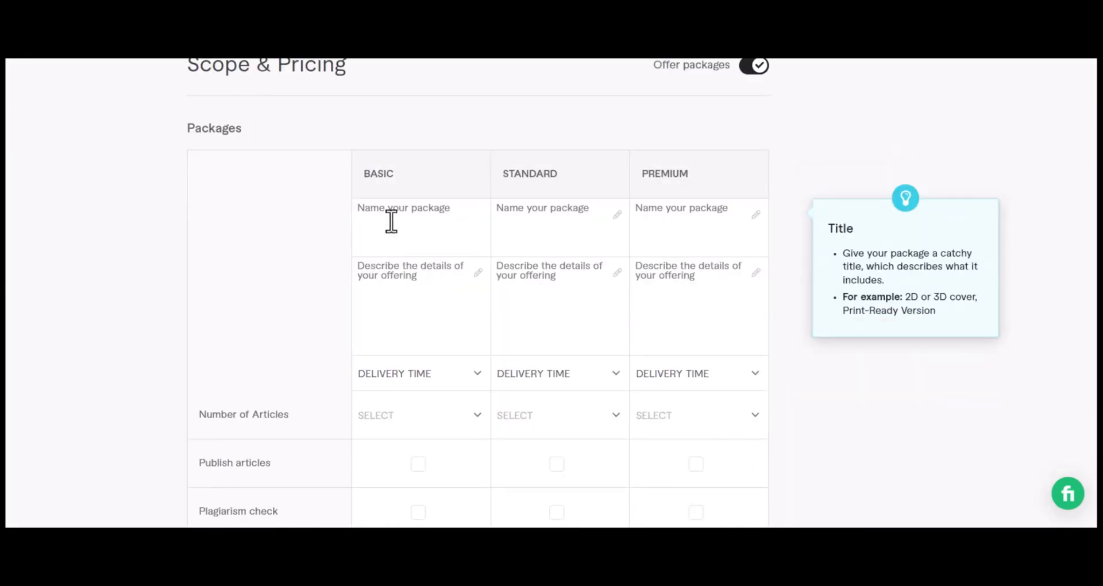
pyautogui.write('5 chatgpt Articles')
pyautogui.moveTo(442, 209); pyautogui.dragTo(306, 208)
pyautogui.hotkey('ctrl', 'c')
pyautogui.click(535, 214)
pyautogui.hotkey('ctrl', 'v')
pyautogui.click(658, 227)
pyautogui.hotkey('ctrl', 'v')
pyautogui.click(143, 259)
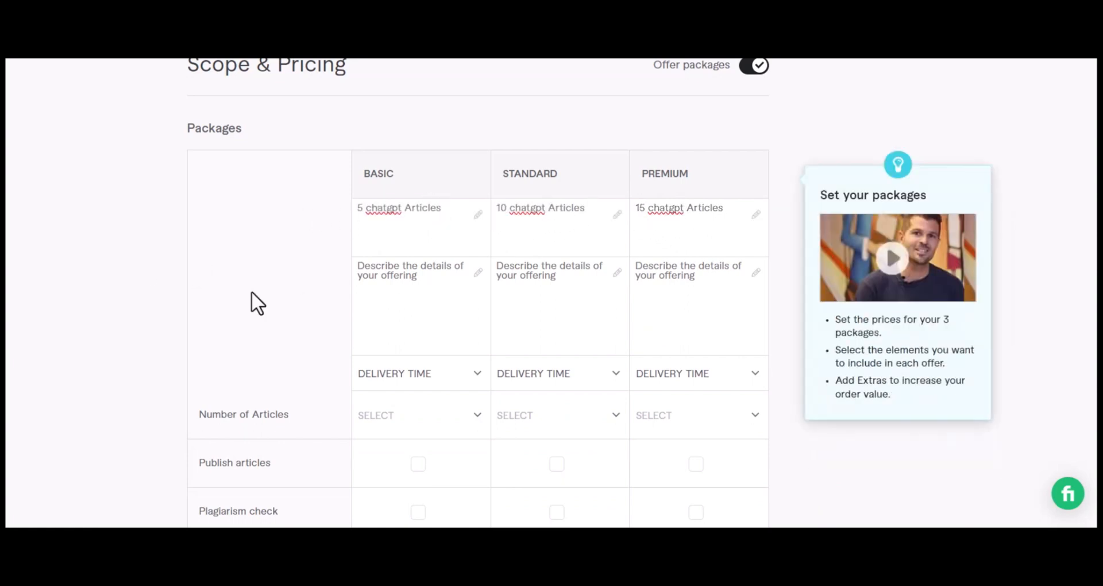
# Describe the Basic package as "I will write 5 Chatgpt articles, no Grammer errors,"
pyautogui.scroll(-1, 394, 209)
pyautogui.click(394, 209)
pyautogui.write('I will write 5 chatgpt articles')
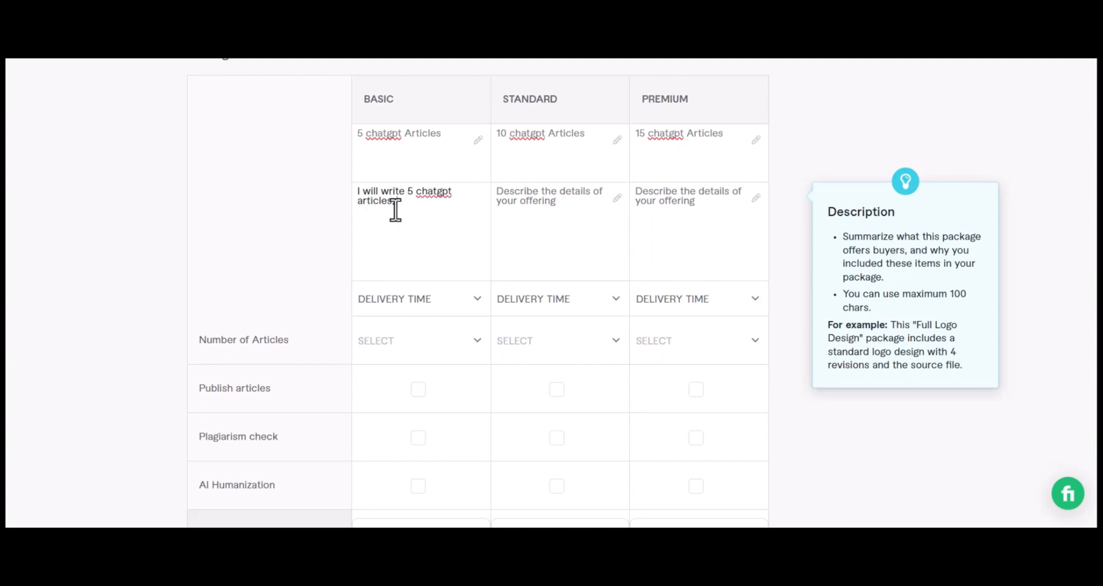
pyautogui.write(' no grammer errors,')
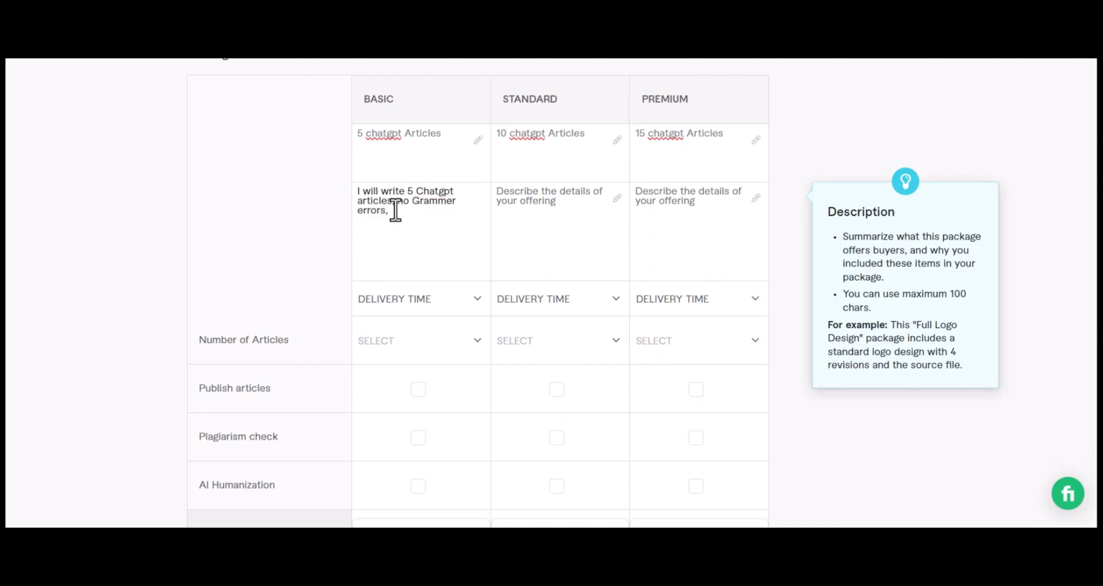
# Capitalize "Chatgpt" in the names of all three packages
pyautogui.click(376, 134)
pyautogui.click(518, 142)
pyautogui.press('BackSpace')
pyautogui.write('C')
pyautogui.click(657, 136)
pyautogui.press('BackSpace')
pyautogui.write('C')
# End the Basic description with "no plagirism." and reuse the full description for Standard with 10 articles and Premium with 15
pyautogui.click(412, 216)
pyautogui.write('no plagirism.')
pyautogui.click(540, 191)
pyautogui.hotkey('ctrl', 'v')
pyautogui.click(553, 189)
pyautogui.press('BackSpace')
pyautogui.write('10')
pyautogui.click(694, 189)
pyautogui.hotkey('ctrl', 'v')
pyautogui.click(695, 190)
pyautogui.press('BackSpace')
pyautogui.write('5')
# Set the delivery time to 2 days for Basic, 3 days for Standard and 4 days for Premium
pyautogui.scroll(-1, 288, 256)
pyautogui.click(411, 225)
pyautogui.click(419, 342)
pyautogui.click(535, 225)
pyautogui.click(560, 379)
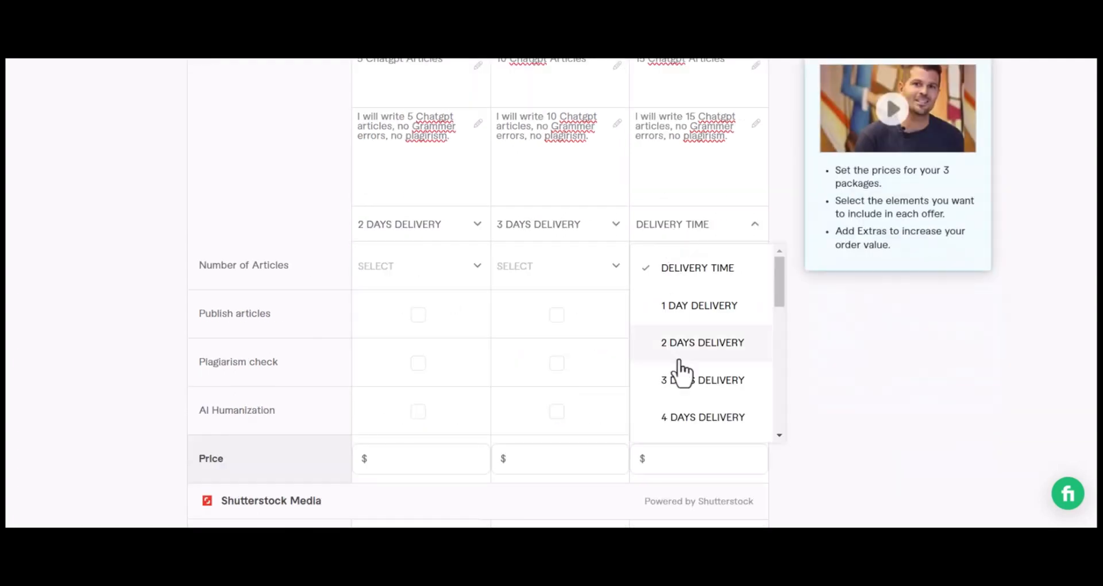
pyautogui.click(702, 342)
# Include the plagiarism check in all three packages and AI Humanization in the Standard and Premium packages
pyautogui.scroll(-1, 421, 278)
pyautogui.click(418, 289)
pyautogui.click(556, 289)
pyautogui.click(695, 289)
pyautogui.scroll(-1, 456, 288)
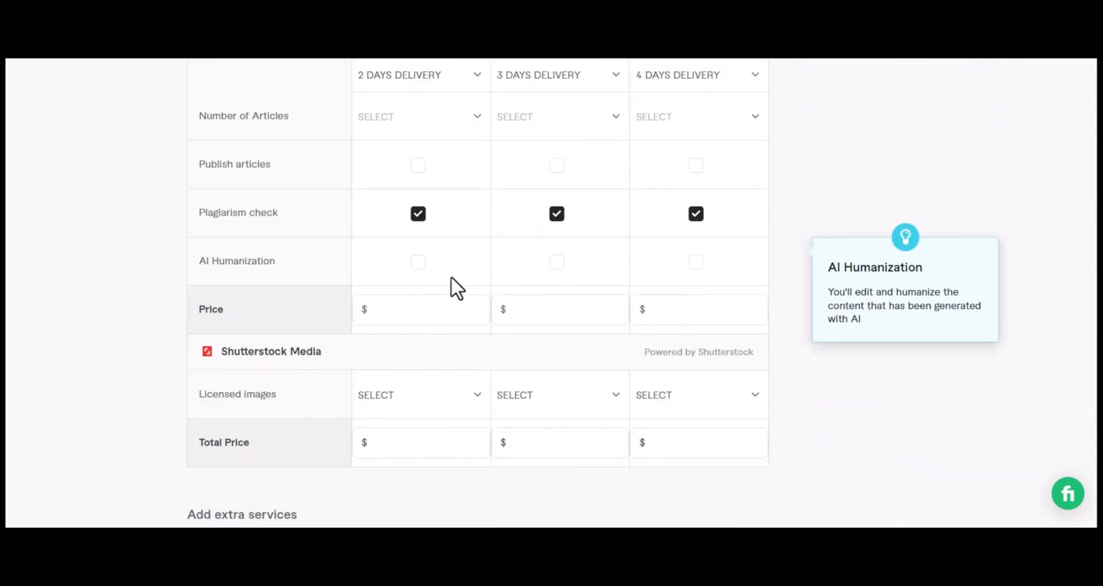
pyautogui.click(556, 259)
pyautogui.click(696, 259)
# Price the Basic package at $5, Standard at $10 and Premium at $15
pyautogui.click(421, 234)
pyautogui.write('5')
pyautogui.click(557, 236)
pyautogui.write('10')
pyautogui.click(699, 234)
pyautogui.write('15')
pyautogui.scroll(-5, 787, 278)
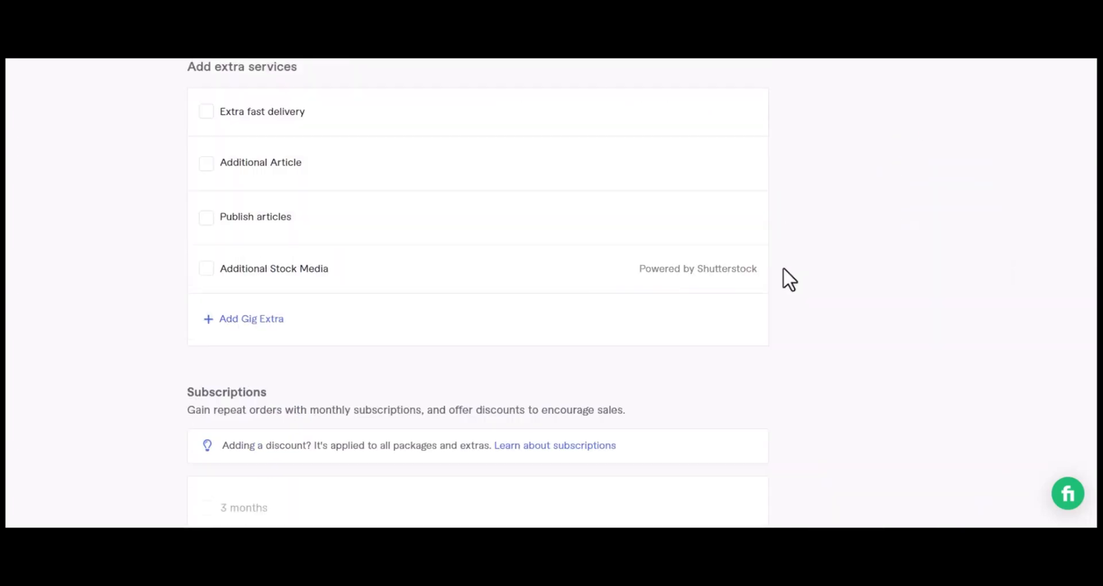
# Choose the number of articles for the Basic, Standard and Premium packages, and save the pricing details
pyautogui.scroll(-4, 784, 270)
pyautogui.click(733, 384)
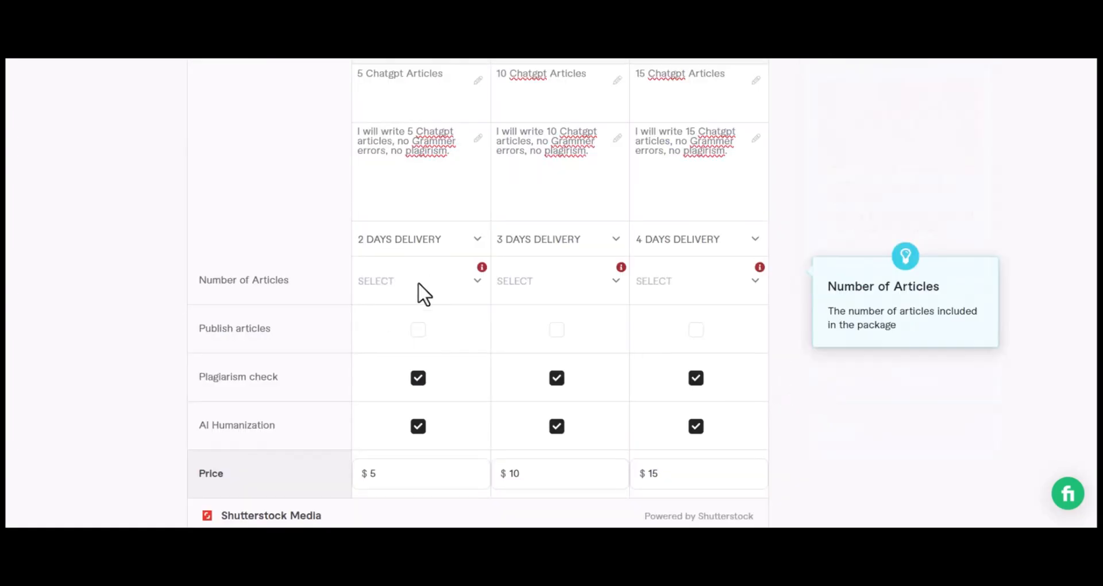
pyautogui.click(419, 281)
pyautogui.click(386, 340)
pyautogui.click(557, 280)
pyautogui.click(517, 371)
pyautogui.click(695, 280)
pyautogui.click(666, 399)
pyautogui.scroll(-5, 817, 462)
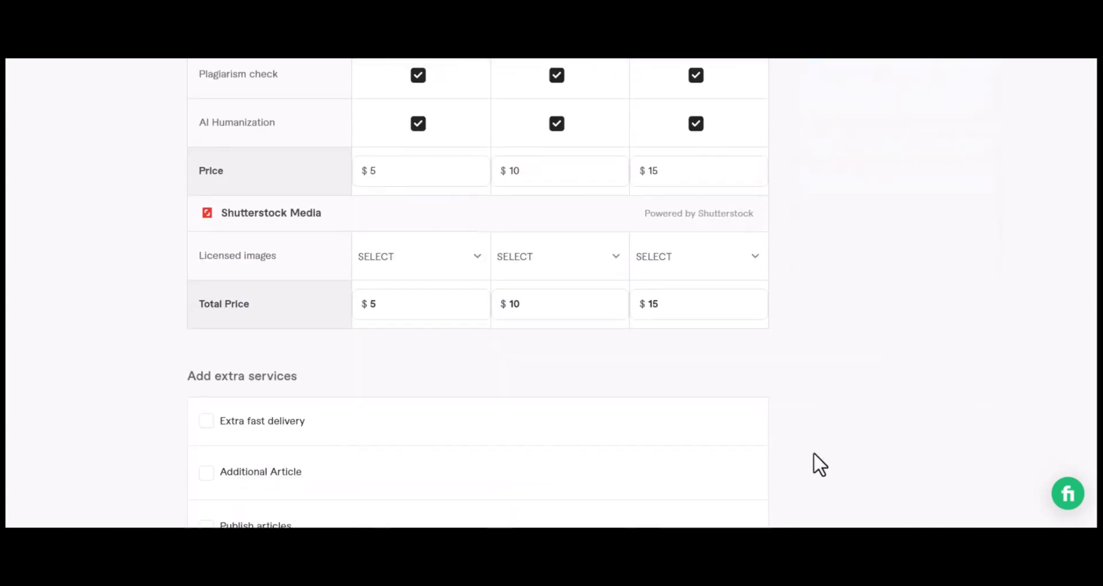
pyautogui.scroll(-5, 747, 413)
pyautogui.click(728, 396)
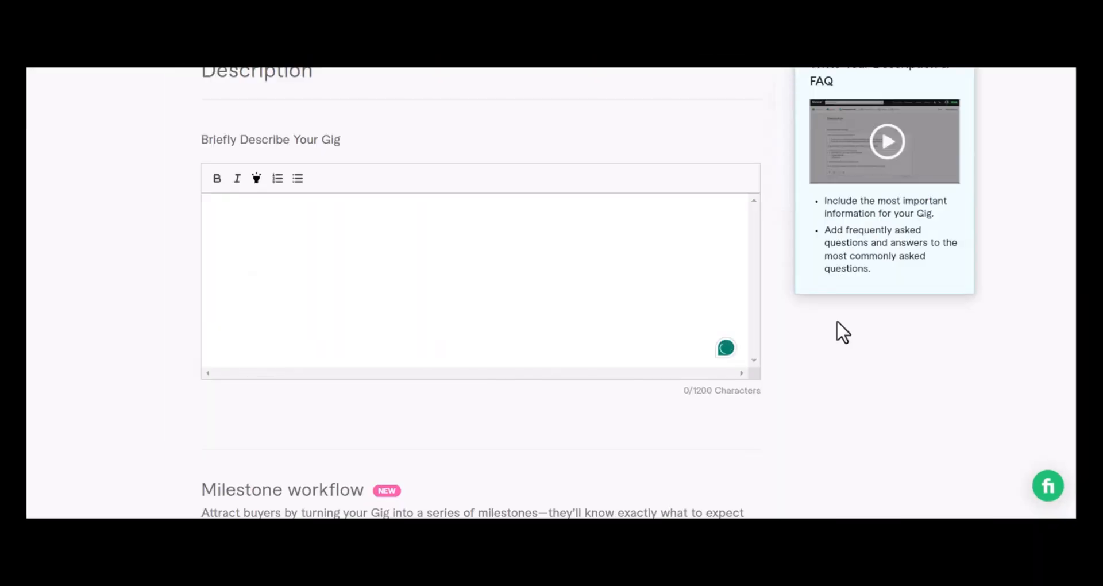
# Write the gig description, opening with "Welcome to my gig!" and an introduction as a professional AI article writer of high-quality, humanized ChatGPT articles
pyautogui.scroll(-1, 839, 333)
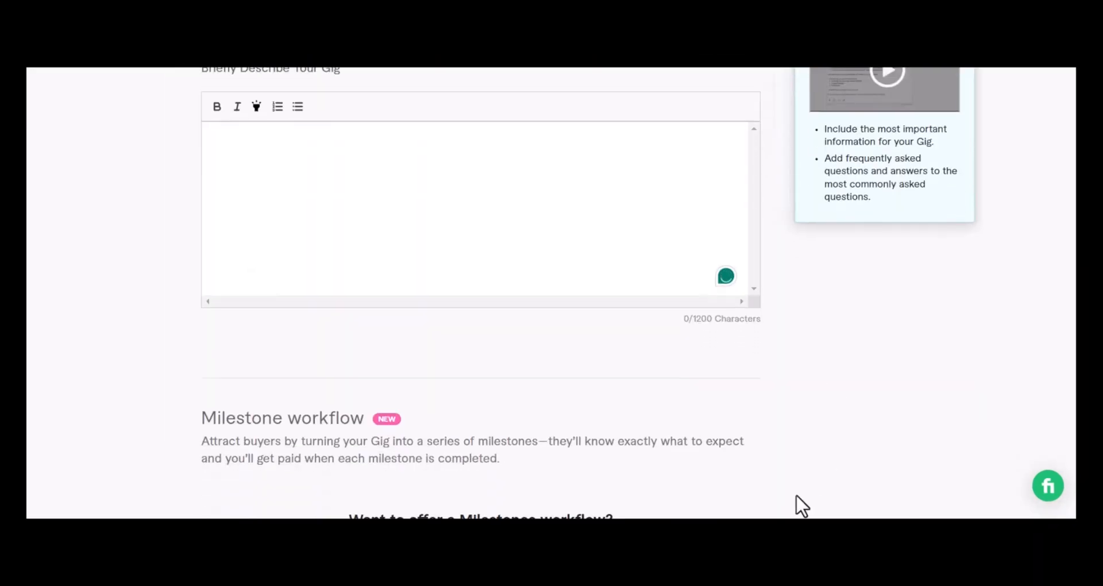
pyautogui.click(219, 198)
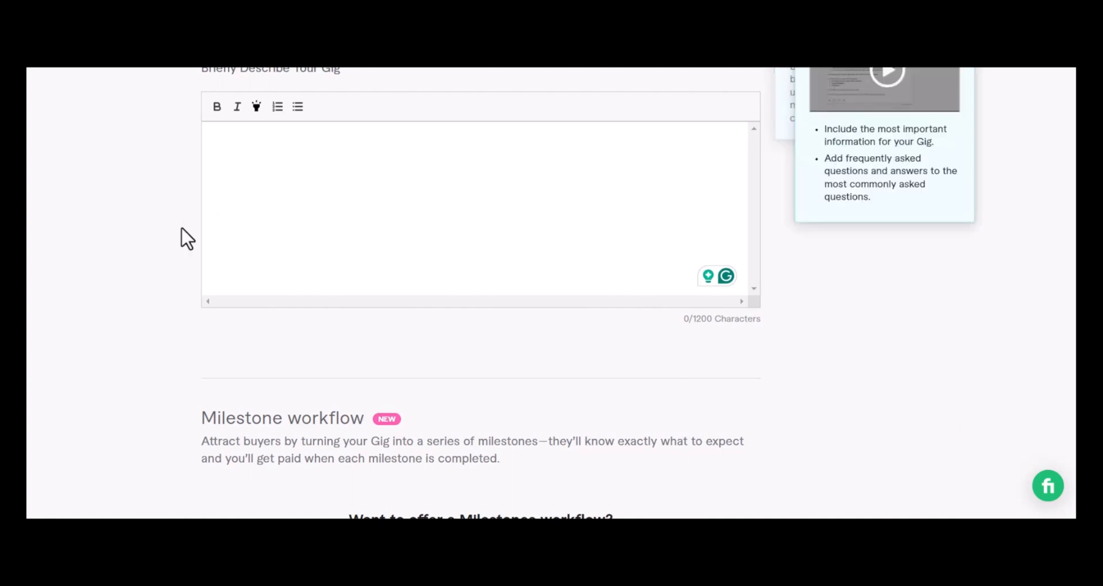
pyautogui.write('Welcome to my gig!')
pyautogui.press('Return')
pyautogui.press('Return')
pyautogui.write('I will write high quality and')
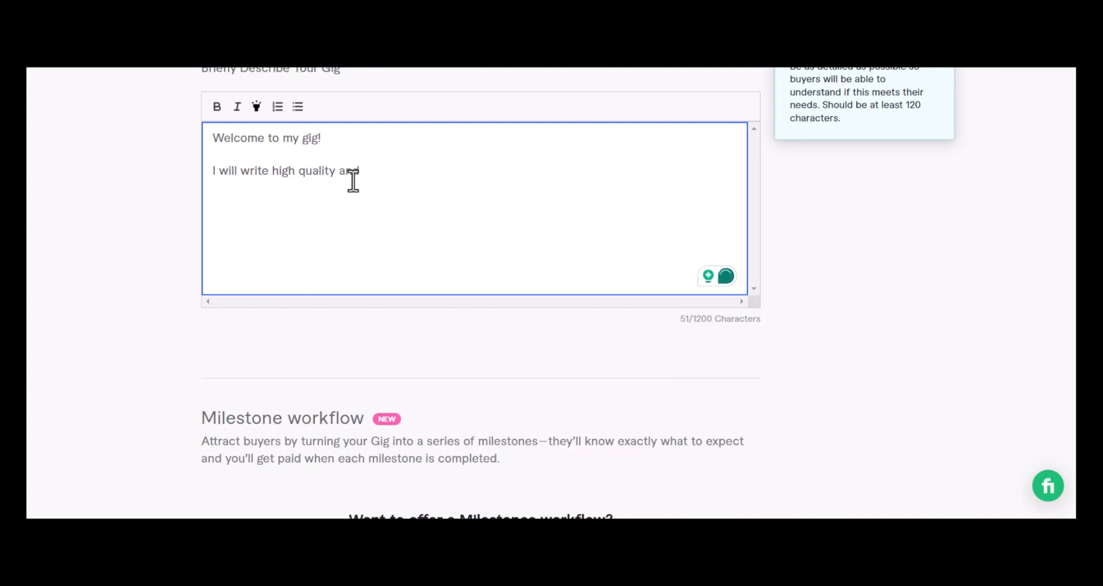
pyautogui.write(' humanized ')
pyautogui.write('AI Chatgpt Article. I am')
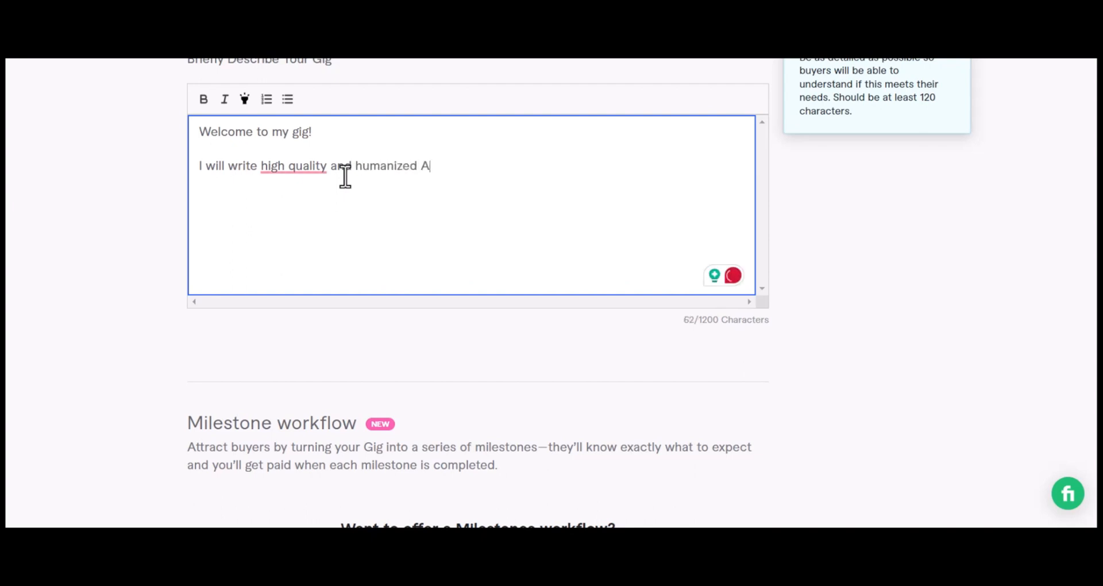
pyautogui.write(' professional AI Arti')
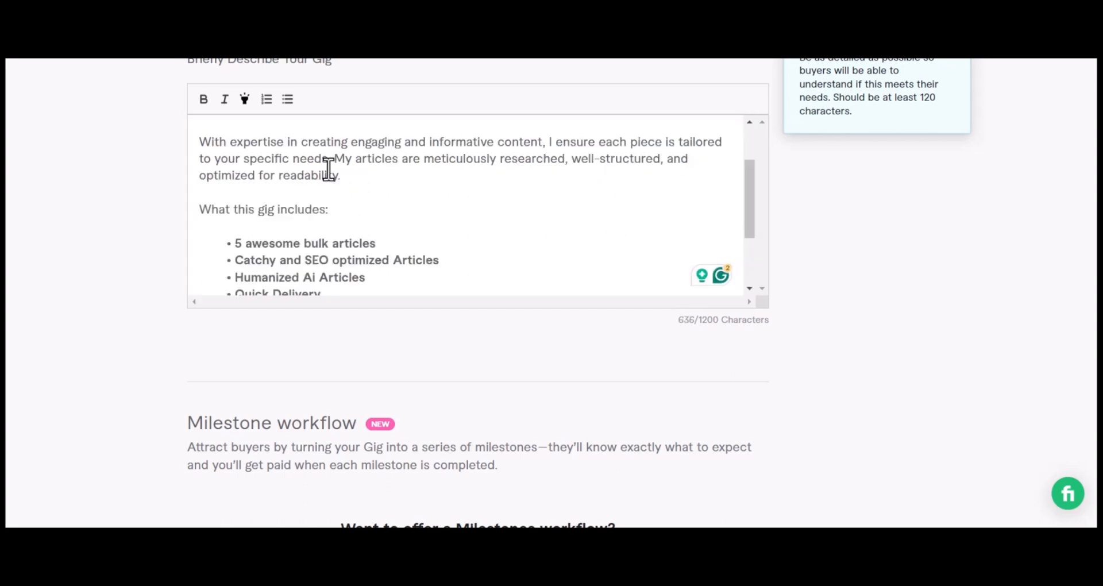
# Insert "Chatgpt" into the description's third bullet so it reads "Humanized Ai Chatgpt Articles"
pyautogui.scroll(-4, 328, 170)
pyautogui.scroll(4, 345, 165)
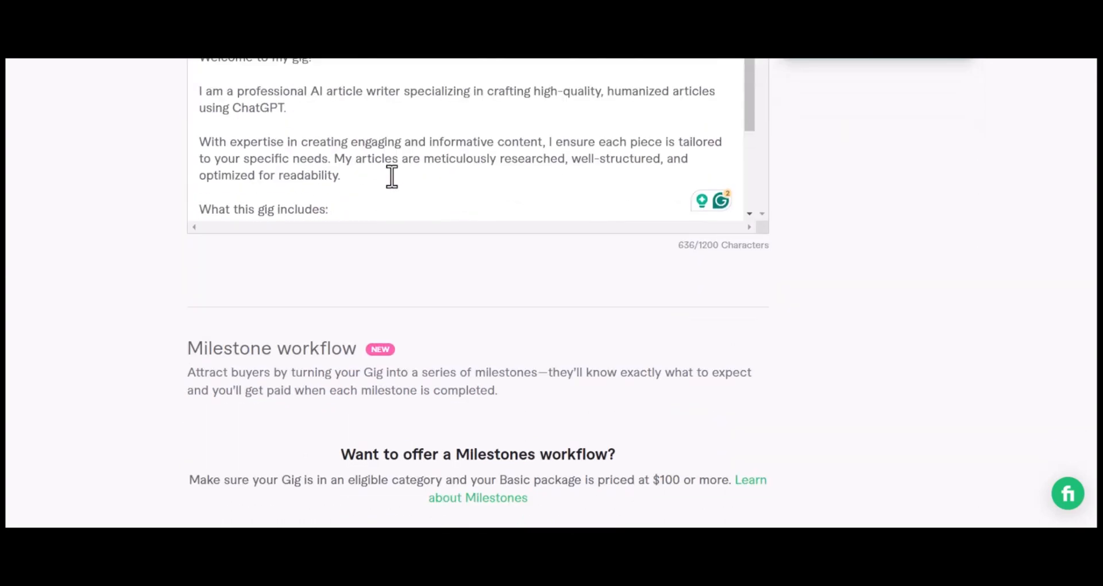
pyautogui.scroll(1, 392, 176)
pyautogui.scroll(-1, 402, 190)
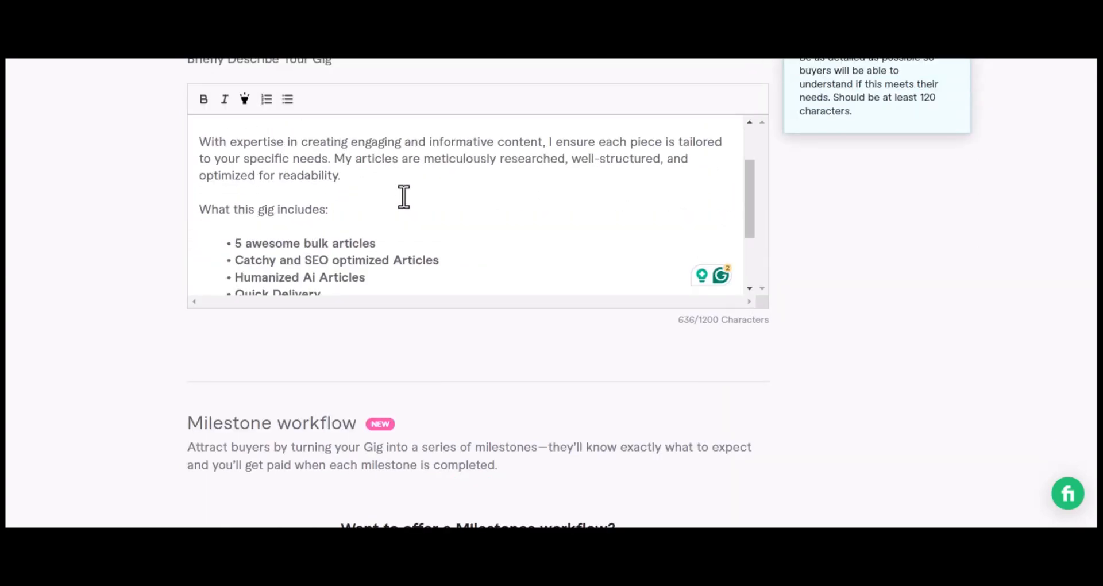
pyautogui.scroll(-1, 380, 234)
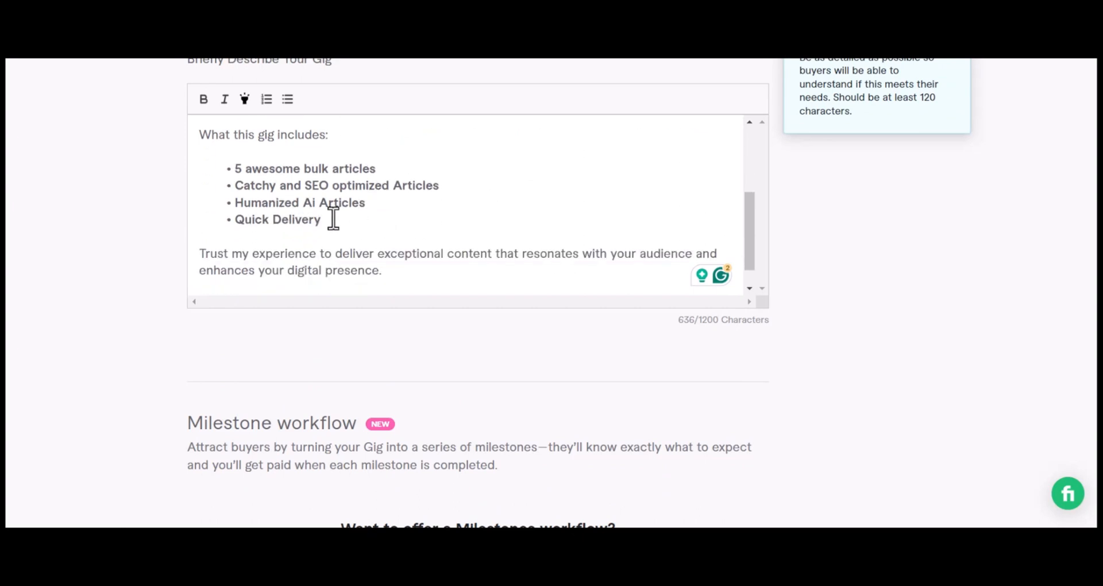
pyautogui.click(321, 204)
pyautogui.write('Chatgpt')
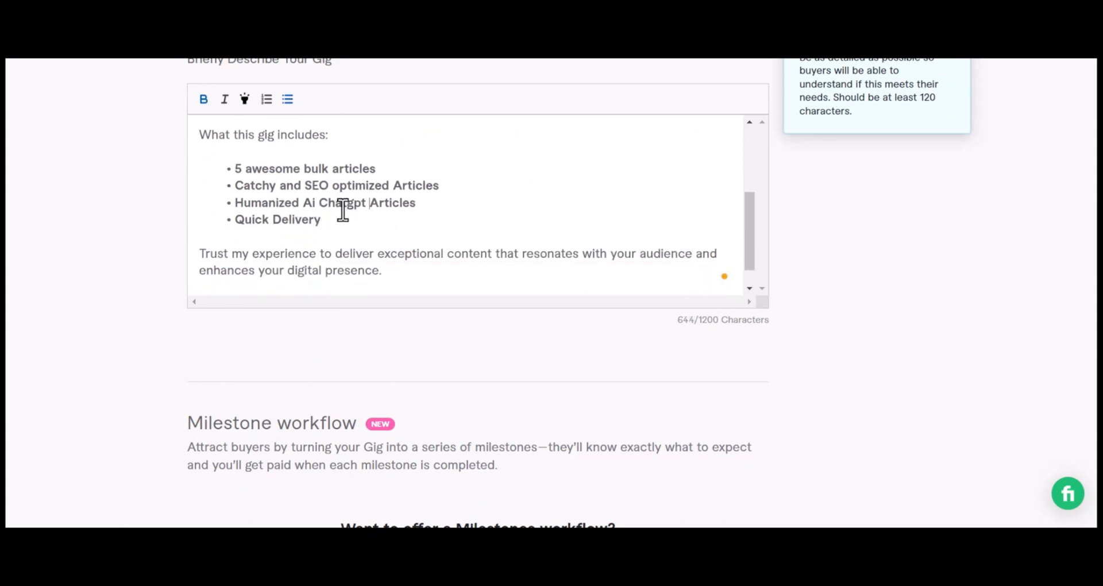
# Add the closing keyword line "chatgpt article, ai article, SEO article, blog posts" below the order call and italicize it
pyautogui.click(423, 259)
pyautogui.hotkey('ctrl', 'v')
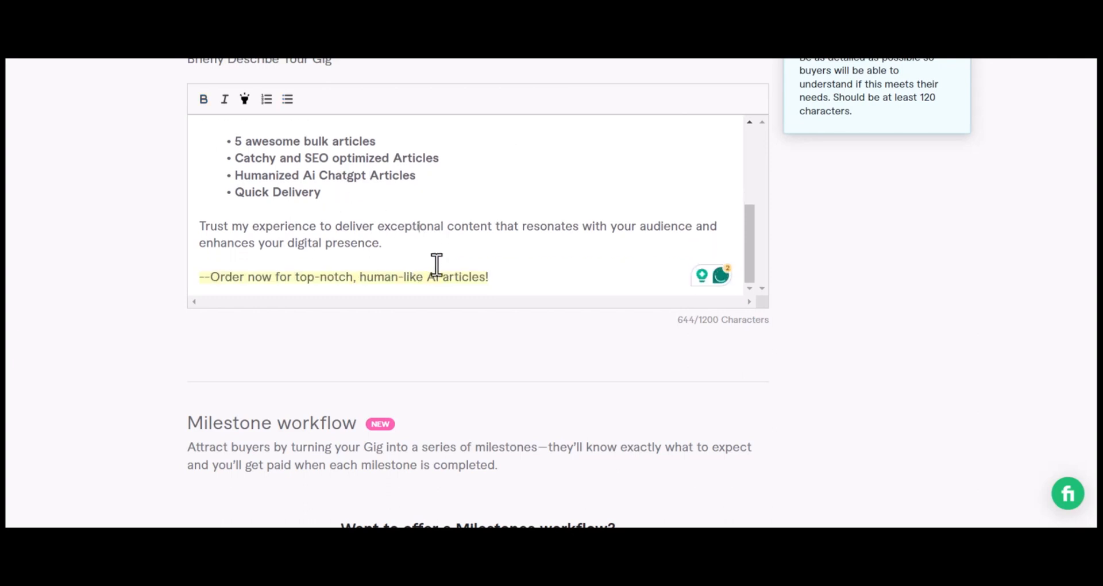
pyautogui.press('Return')
pyautogui.press('Return')
pyautogui.write('chatgpt article, ai articl')
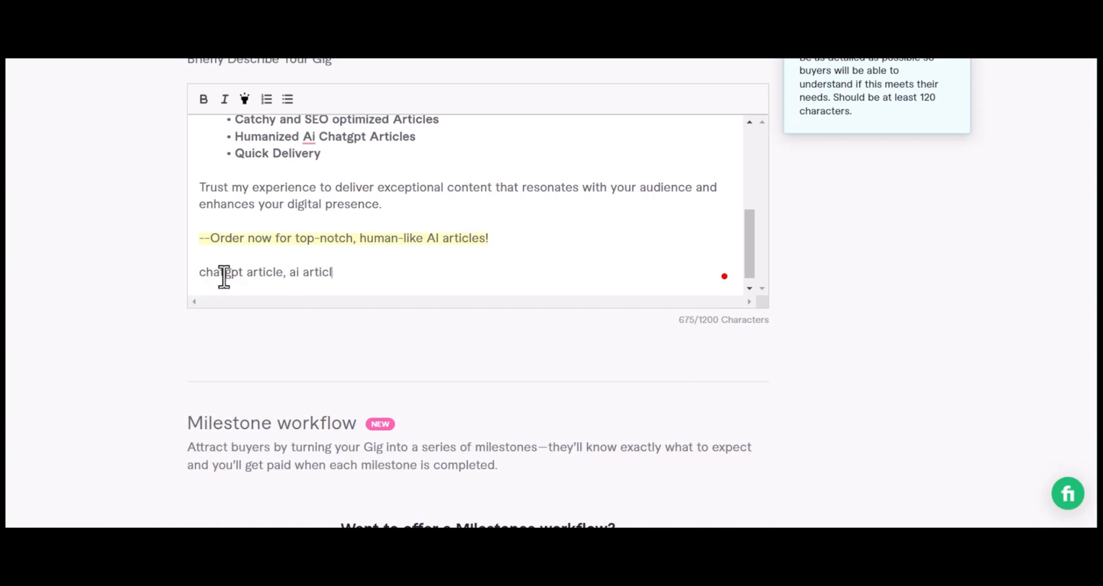
pyautogui.write('e, seo article, blog posts')
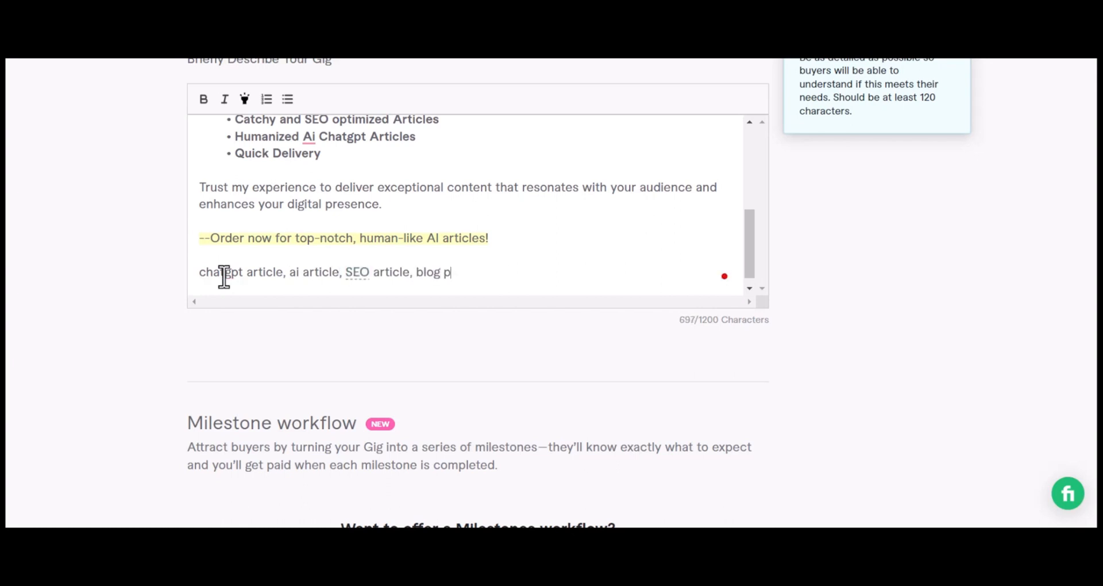
pyautogui.tripleClick(223, 271)
pyautogui.click(225, 99)
pyautogui.scroll(5, 517, 278)
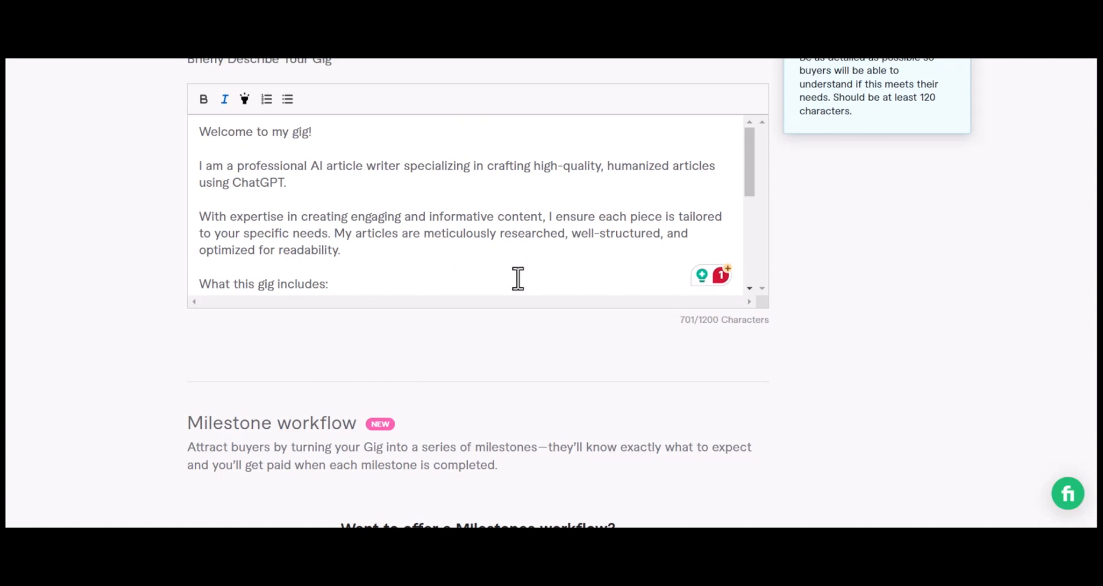
# Review the answers to the FAQs "How many bulk articles can you write within 24 hours?" and "Which niches can you write?"
pyautogui.scroll(-10, 402, 330)
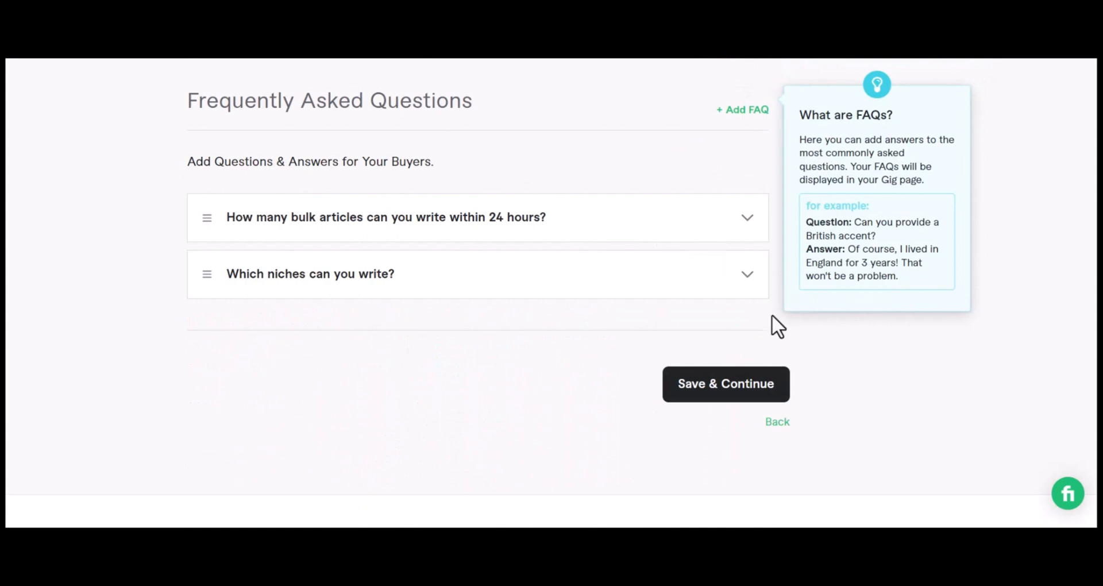
pyautogui.click(747, 227)
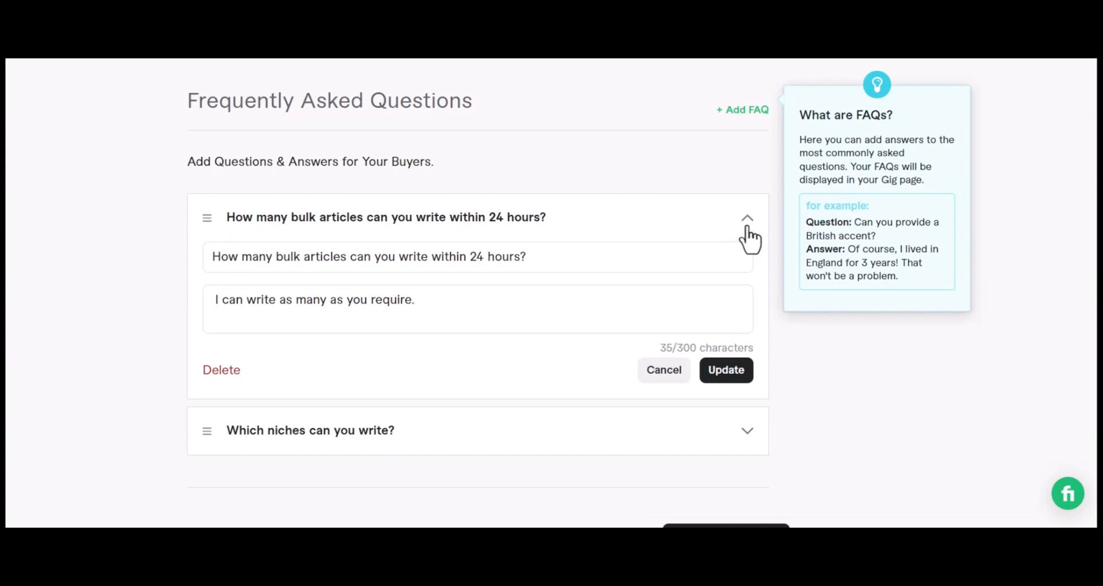
pyautogui.click(747, 227)
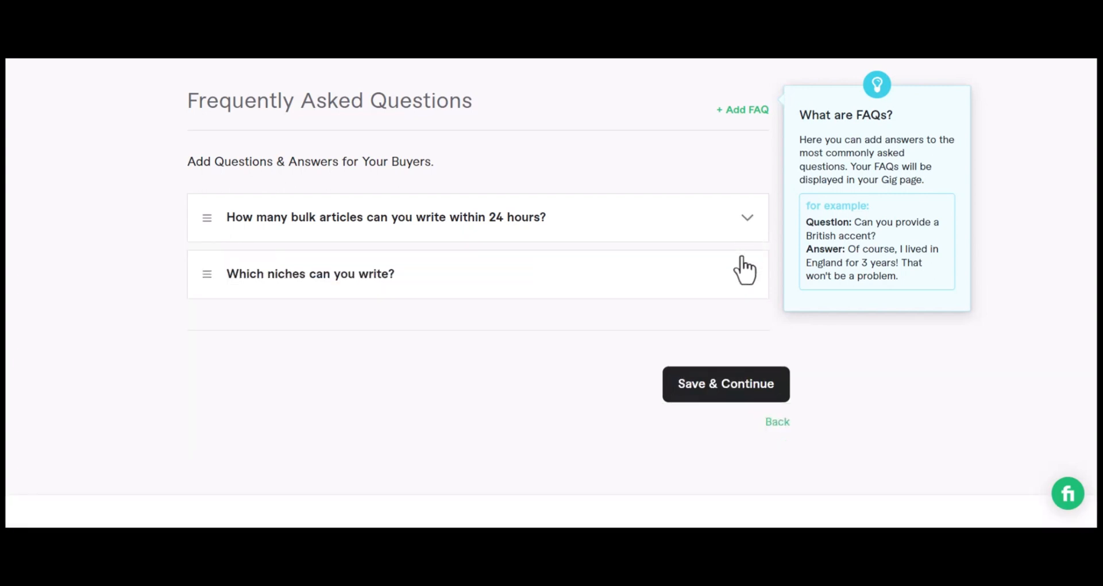
pyautogui.click(737, 283)
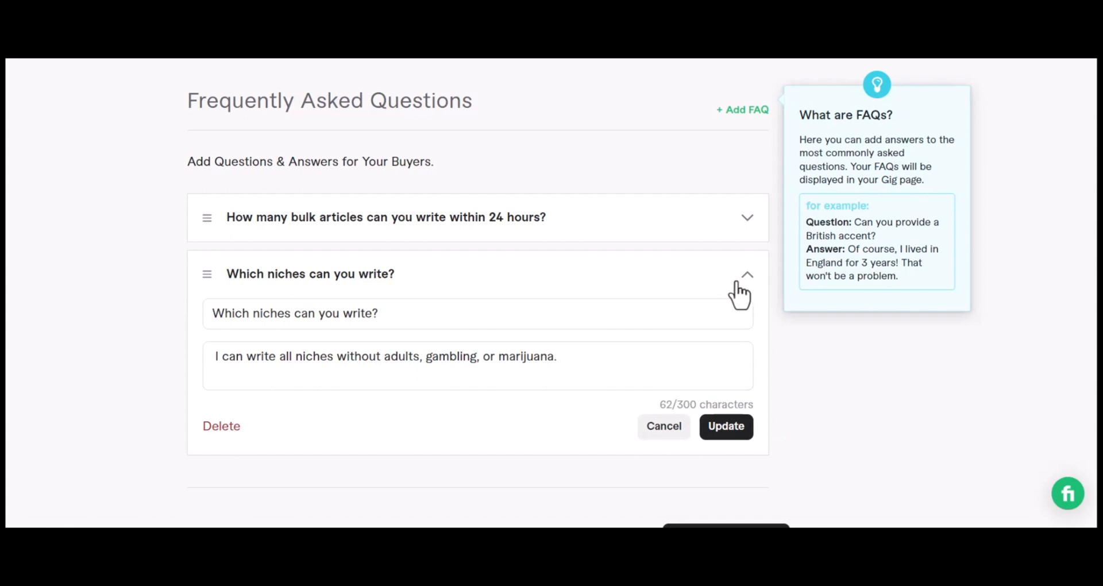
pyautogui.click(738, 281)
# Remove repeated uses of "article" from the description's keyword line, including the one after "chatgpt", and save the description and FAQ
pyautogui.scroll(-1, 747, 304)
pyautogui.click(722, 317)
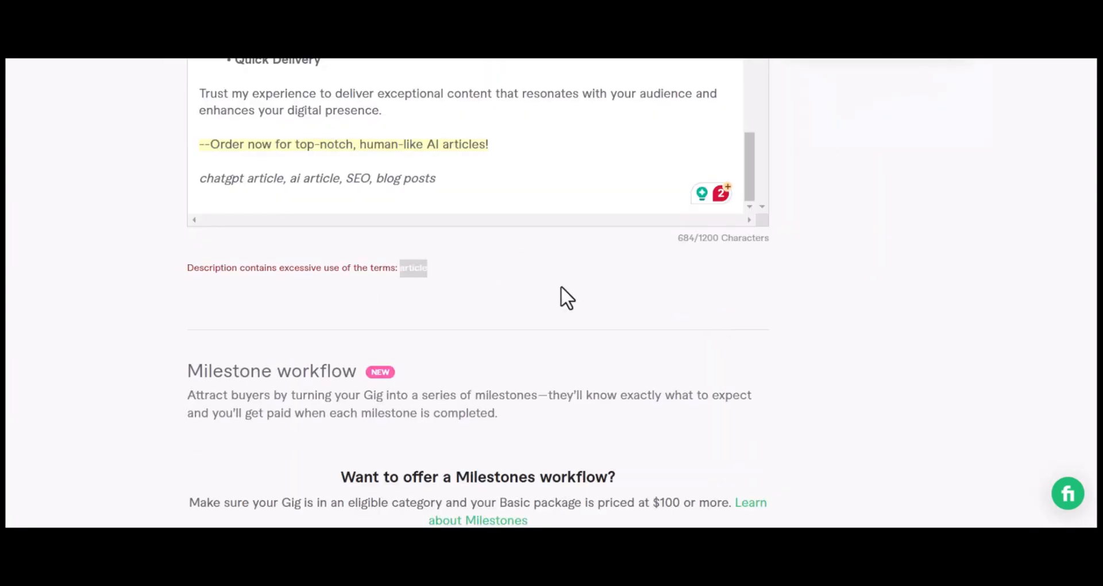
pyautogui.scroll(1, 345, 276)
pyautogui.doubleClick(266, 253)
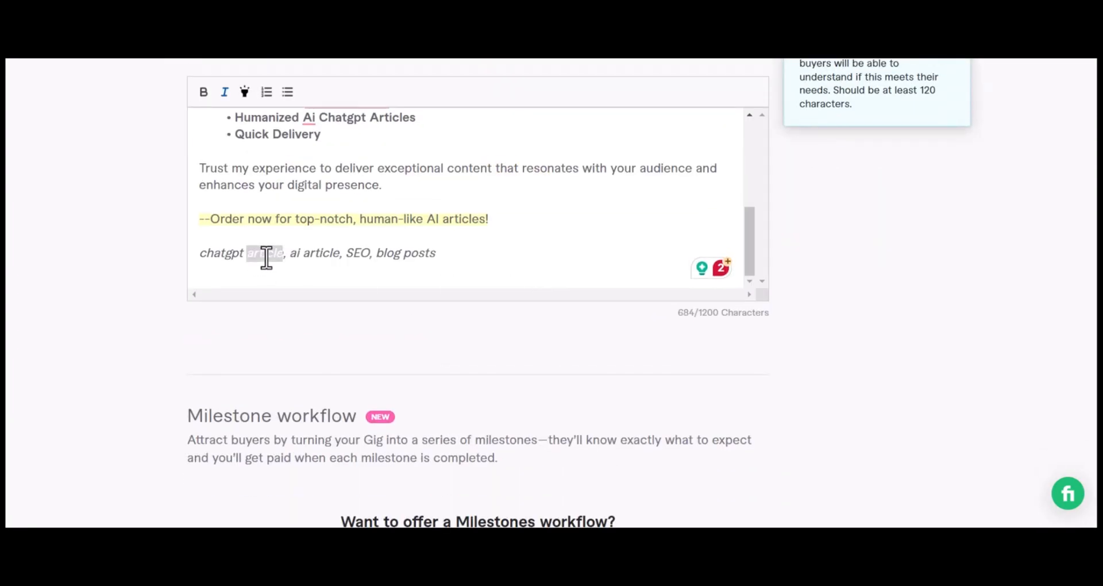
pyautogui.press('BackSpace')
pyautogui.scroll(-20, 614, 335)
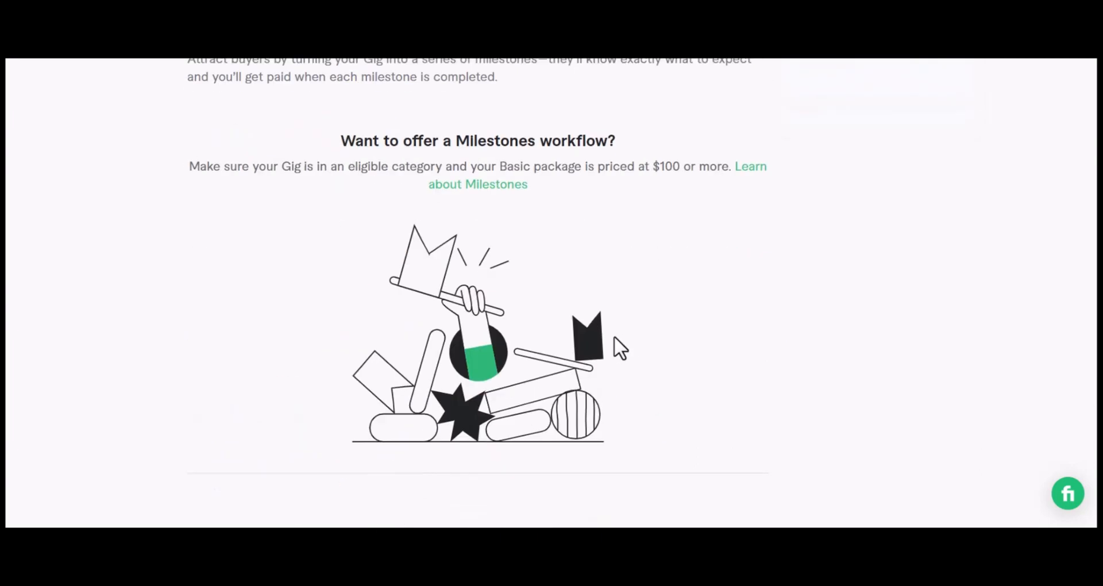
pyautogui.click(733, 266)
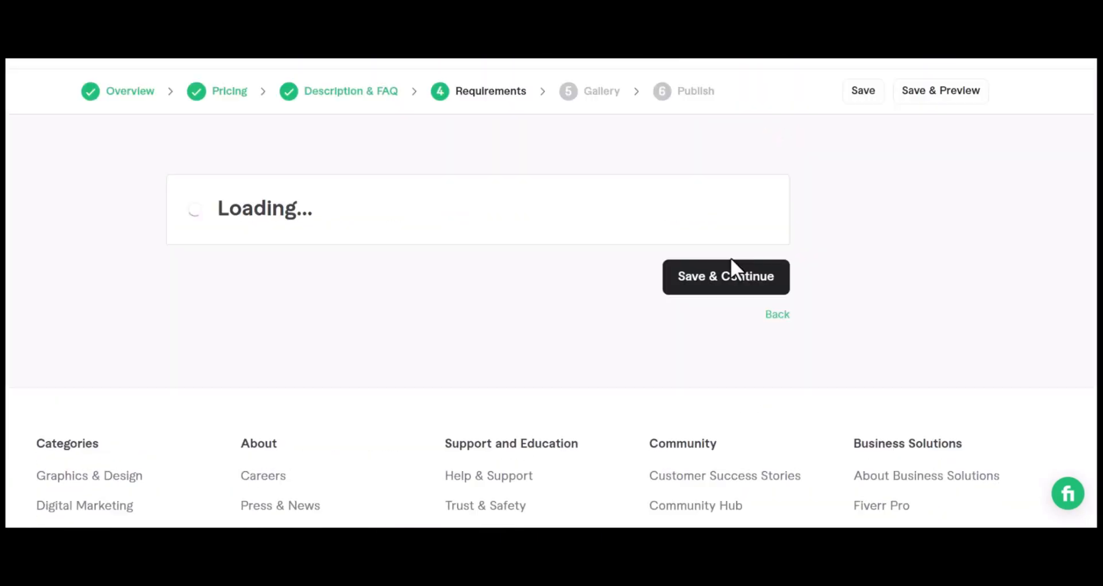
# Write a new buyer question: "I need your topics, if you have any keywords, you can suggest me.", ending with a request about their niches
pyautogui.scroll(-3, 411, 328)
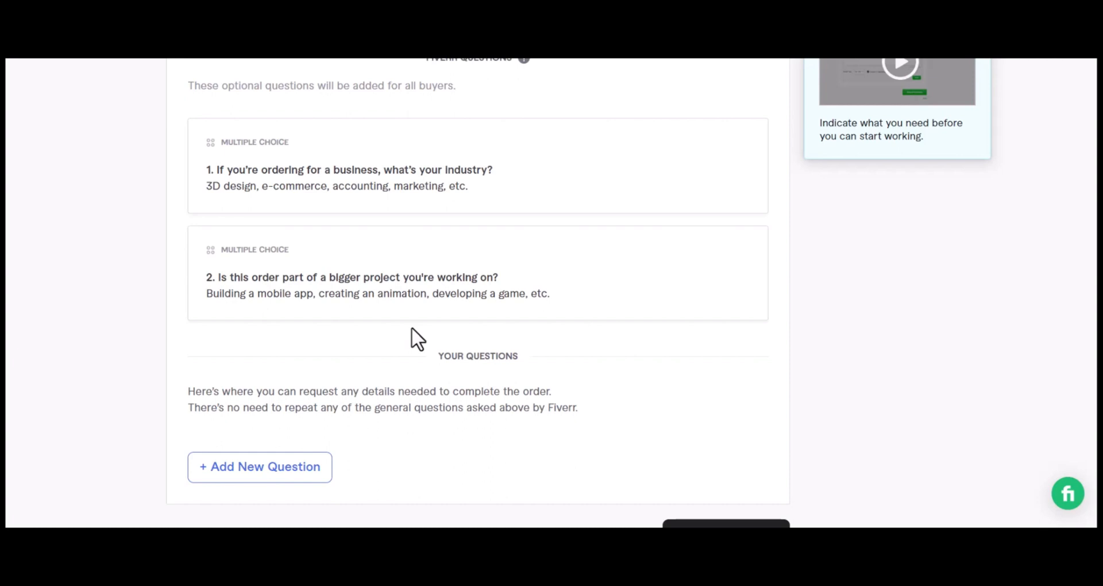
pyautogui.scroll(-3, 411, 327)
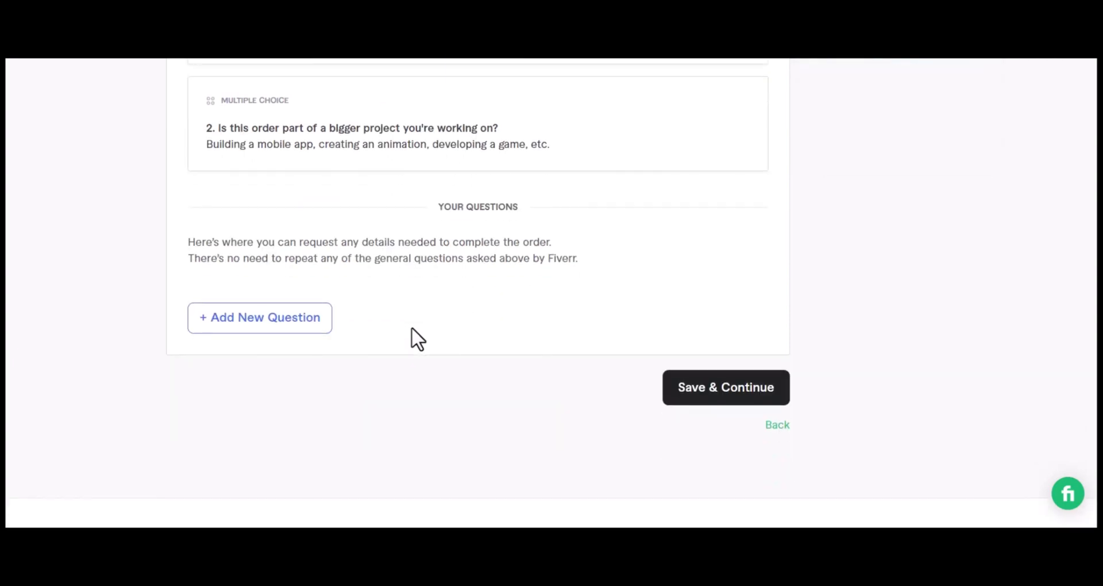
pyautogui.click(254, 325)
pyautogui.scroll(-3, 461, 276)
pyautogui.click(328, 224)
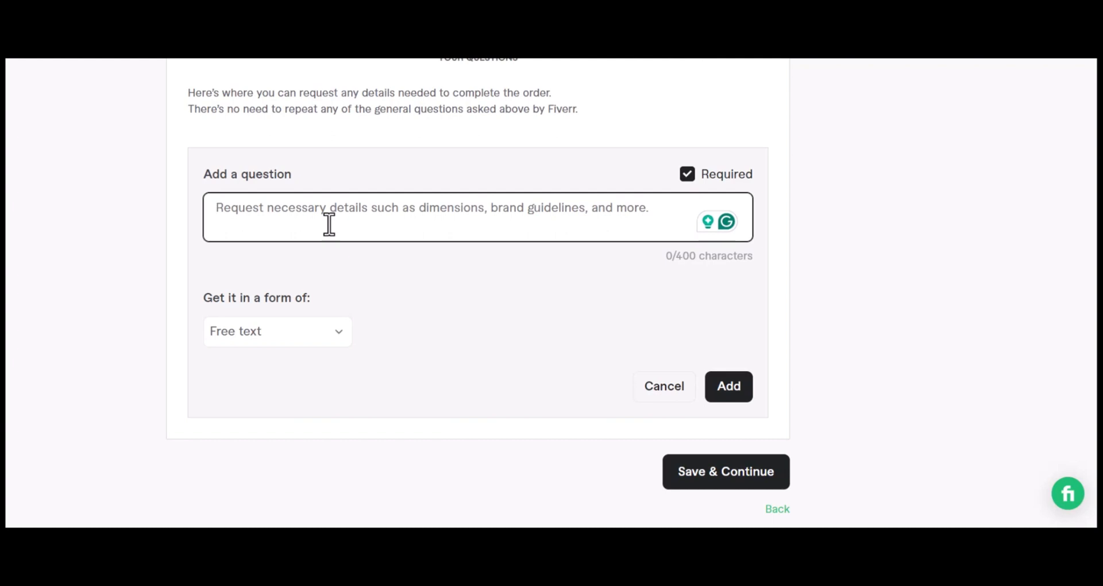
pyautogui.write('I need your topic')
pyautogui.press('BackSpace')
pyautogui.write('cs, if you have any keywords, you can suggest me. Also, kindly ensure your iches')
# Correct the spelling of "niches" in the question, add it as required free text, and save the requirements
pyautogui.press('Home')
pyautogui.write('n')
pyautogui.press('Right')
pyautogui.press('Right')
pyautogui.press('BackSpace')
pyautogui.click(719, 392)
pyautogui.click(750, 326)
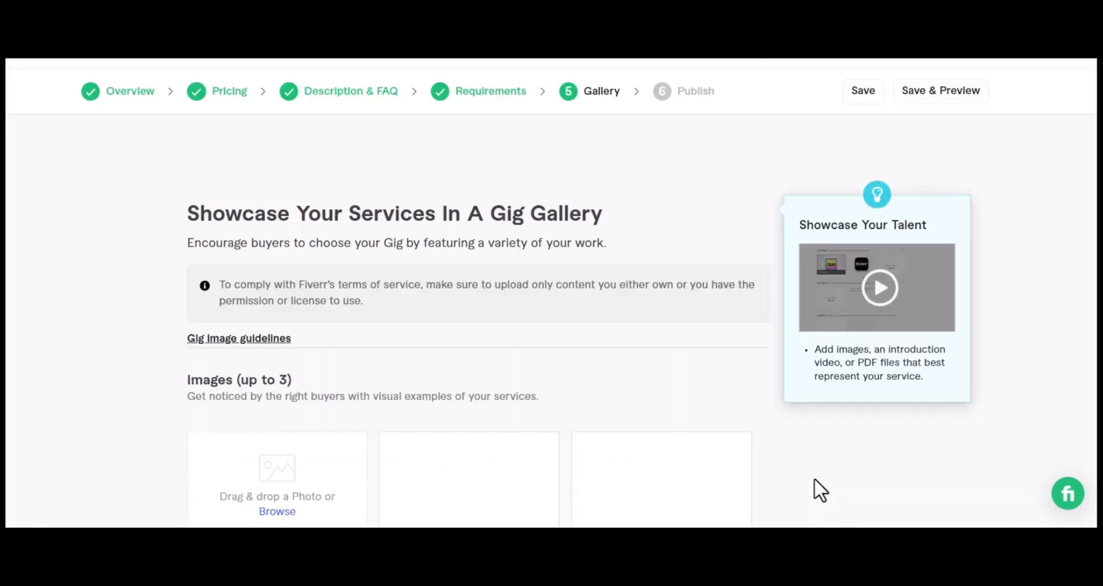
# Examine the gig gallery's image, video and document upload sections, including the primary image and the image size guidelines
pyautogui.scroll(-5, 819, 472)
pyautogui.scroll(-2, 354, 319)
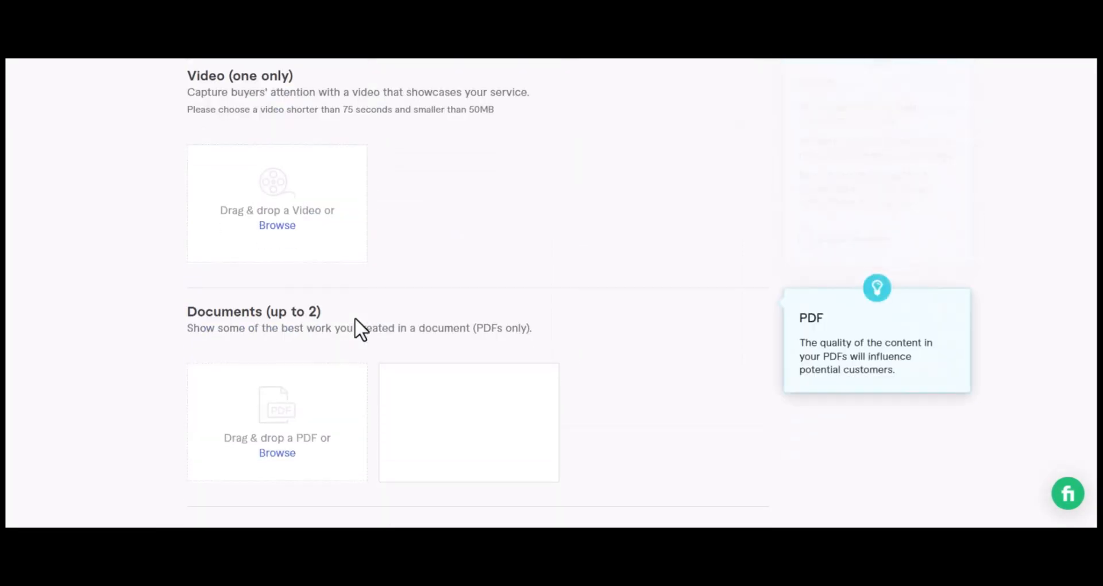
pyautogui.scroll(-3, 353, 317)
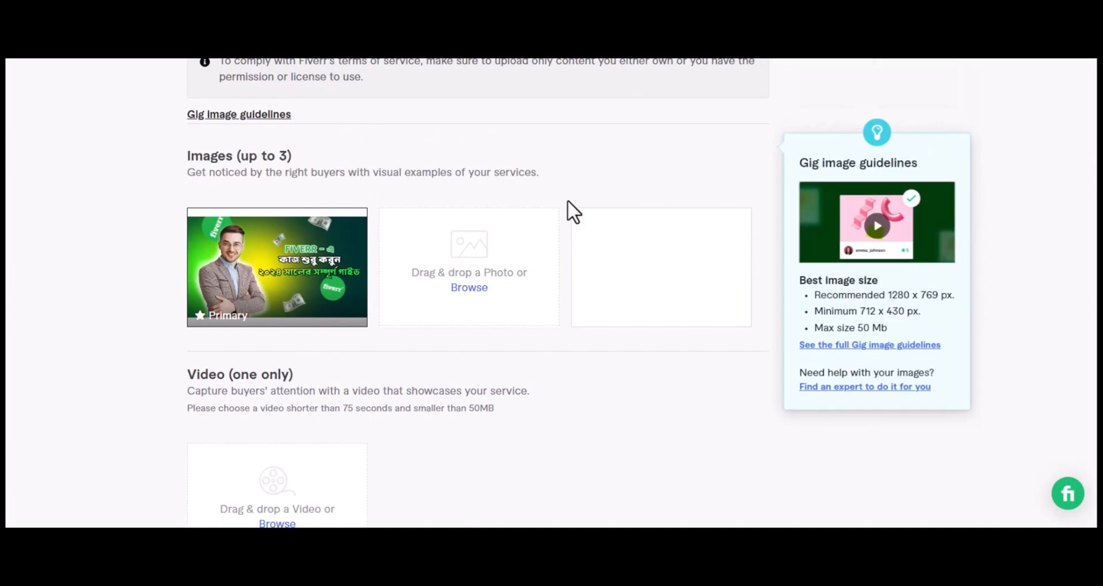
pyautogui.scroll(-3, 567, 201)
pyautogui.scroll(-5, 567, 201)
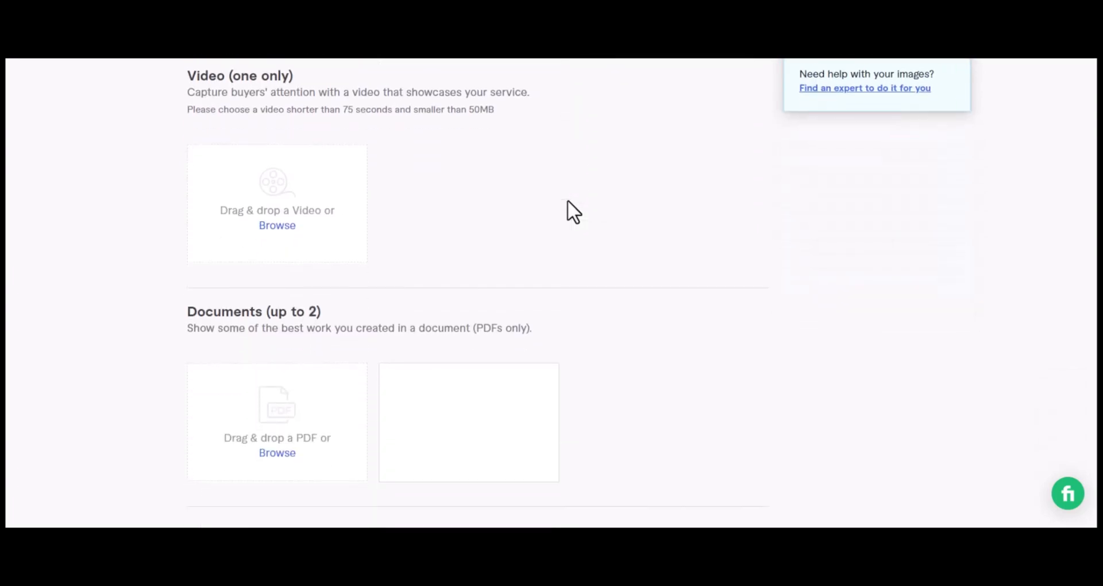
pyautogui.scroll(8, 567, 201)
pyautogui.scroll(-3, 567, 201)
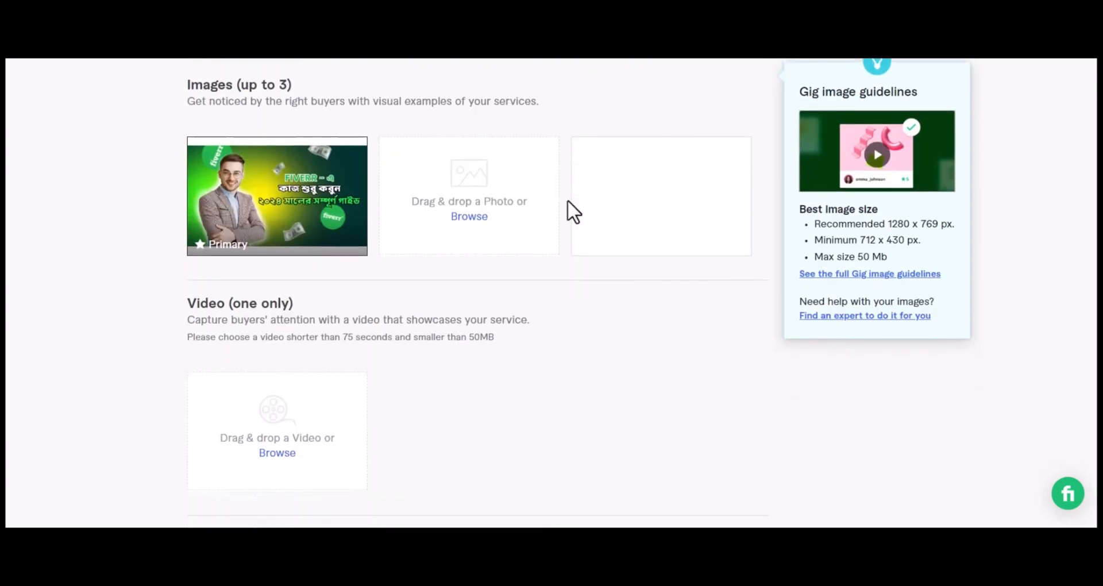
pyautogui.scroll(2, 568, 201)
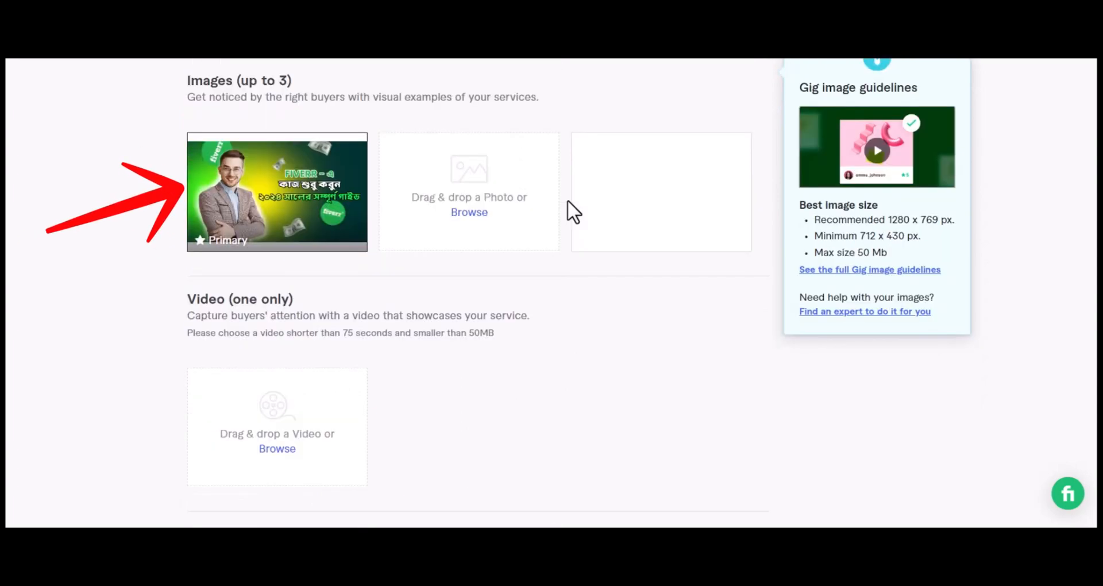
pyautogui.scroll(-2, 568, 201)
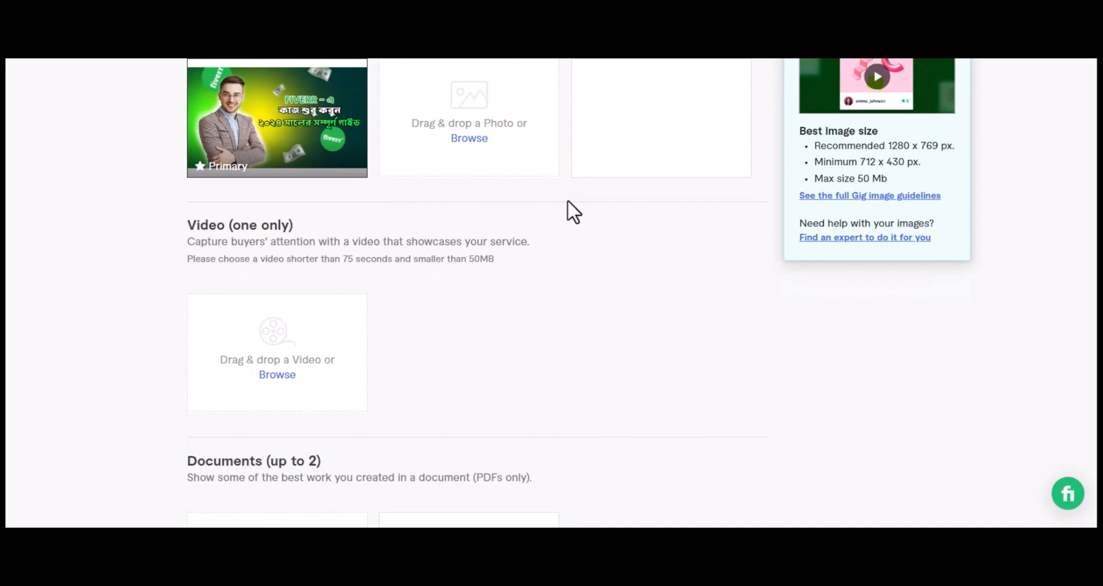
pyautogui.scroll(-4, 568, 201)
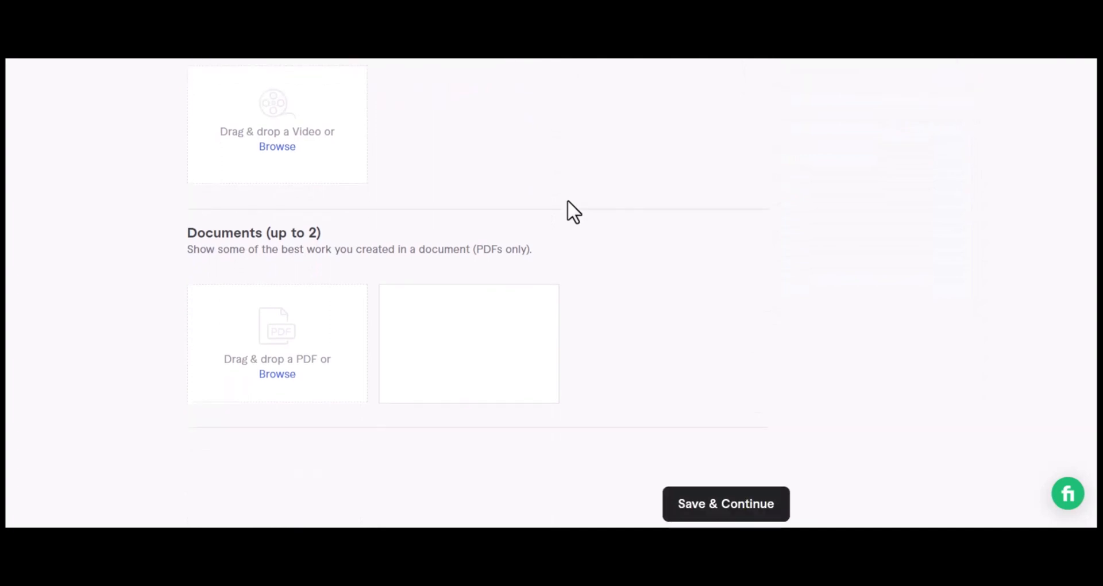
# Save the gig gallery and review the requirements for publishing the gig, including the English Skills Test
pyautogui.scroll(-1, 567, 211)
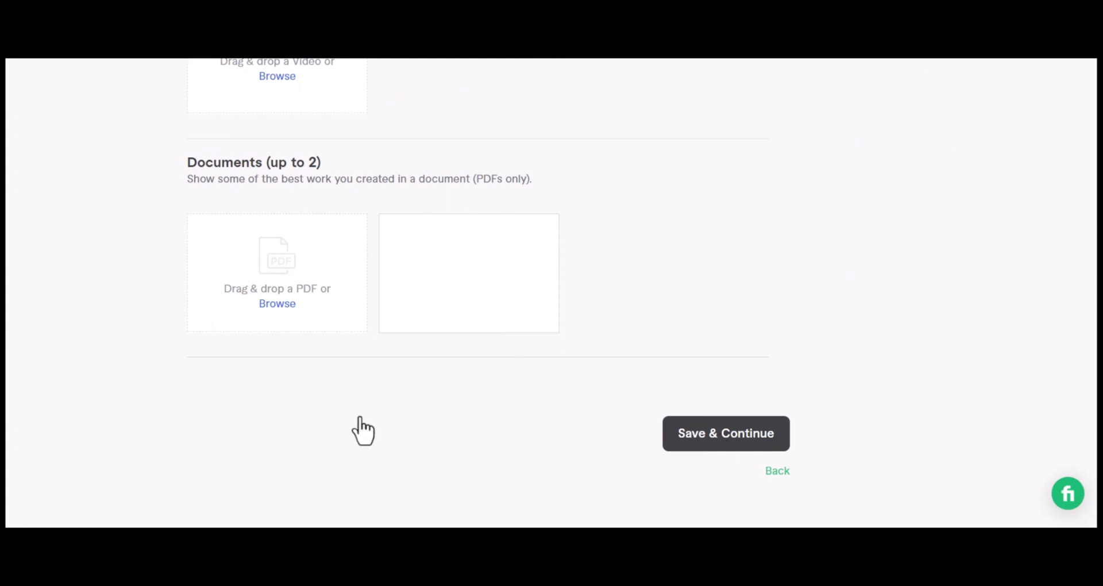
pyautogui.scroll(9, 362, 431)
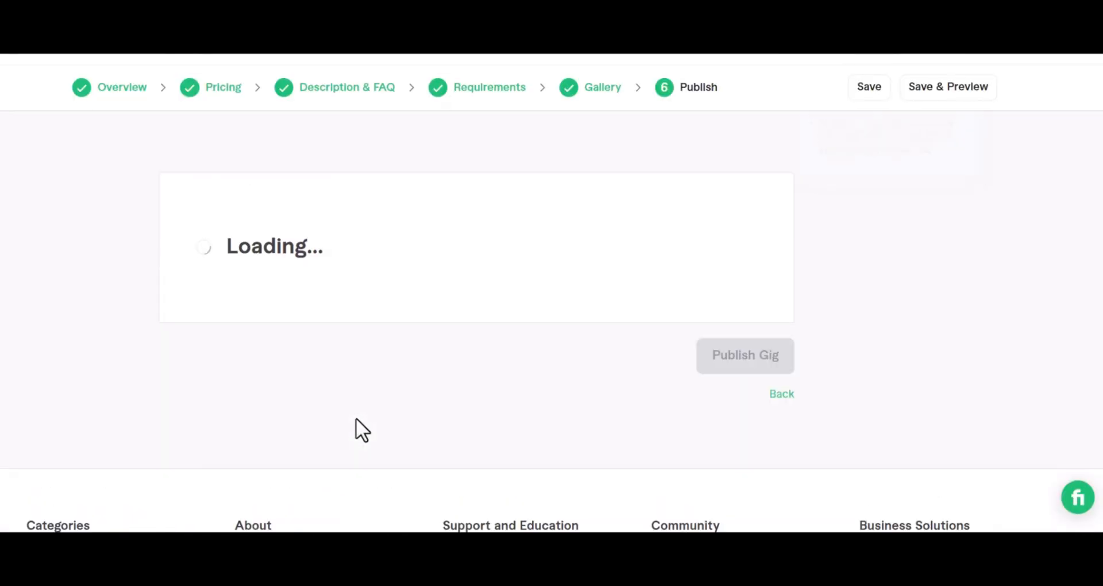
pyautogui.scroll(-1, 356, 418)
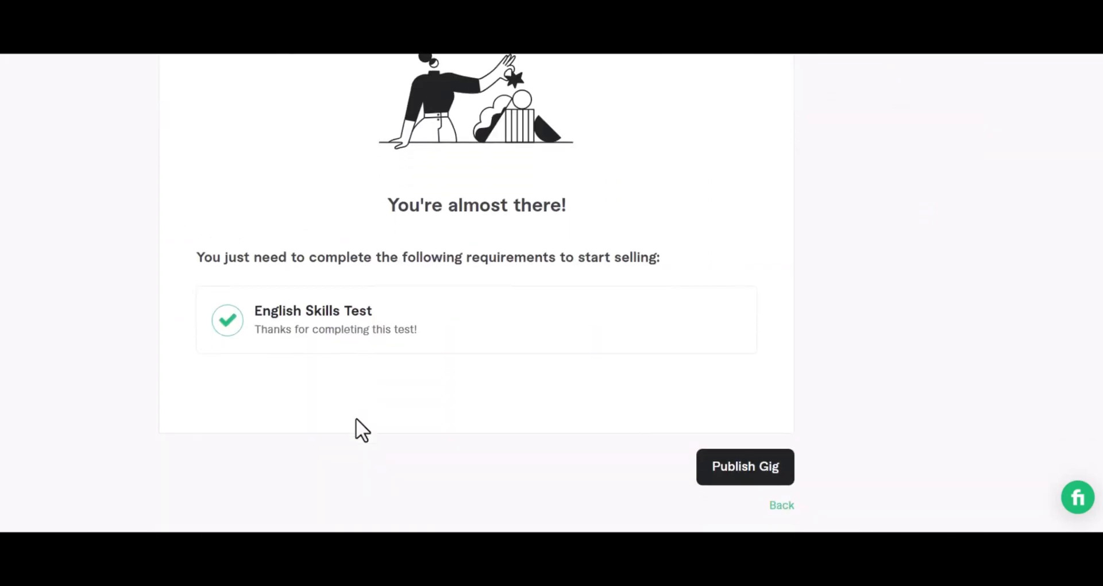
pyautogui.scroll(1, 356, 418)
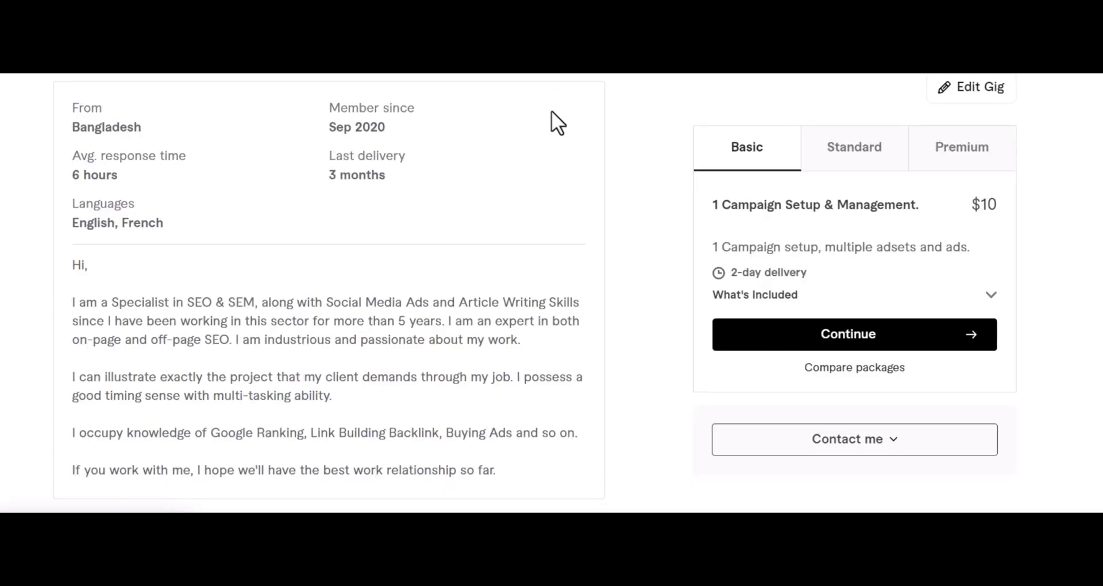
# Examine the campaign setup gig's seller description, package comparison table, FAQ and related tags
pyautogui.scroll(-2, 550, 111)
pyautogui.scroll(-3, 551, 112)
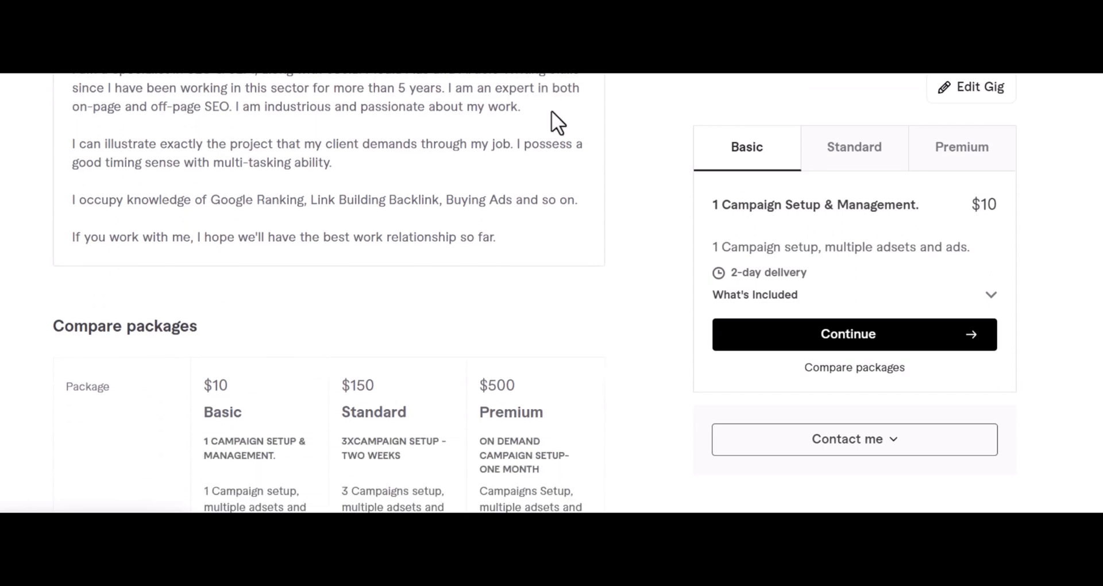
pyautogui.scroll(-3, 550, 111)
pyautogui.scroll(-4, 550, 110)
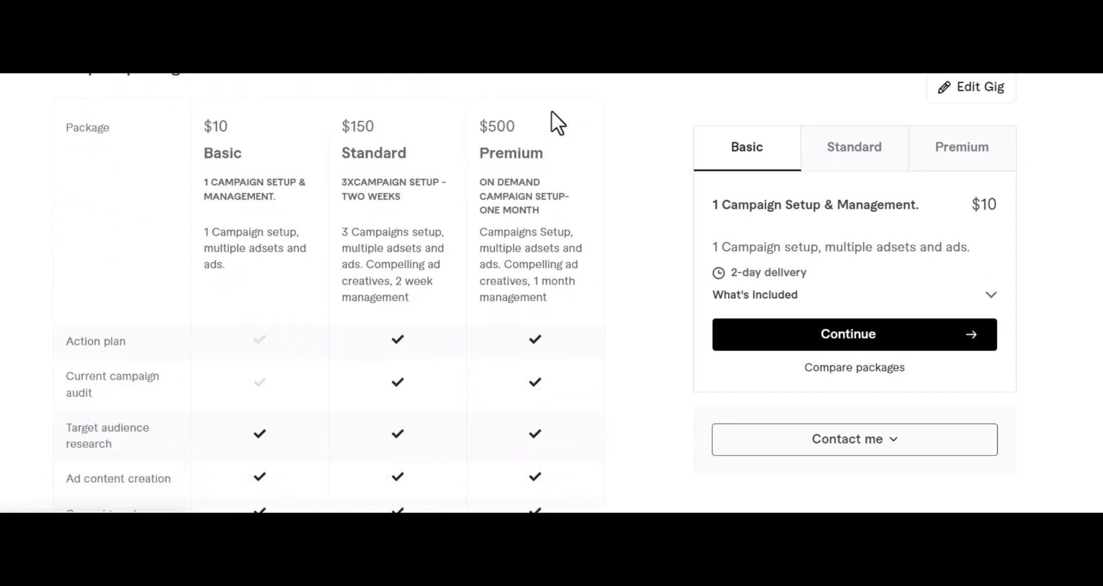
pyautogui.scroll(-4, 550, 110)
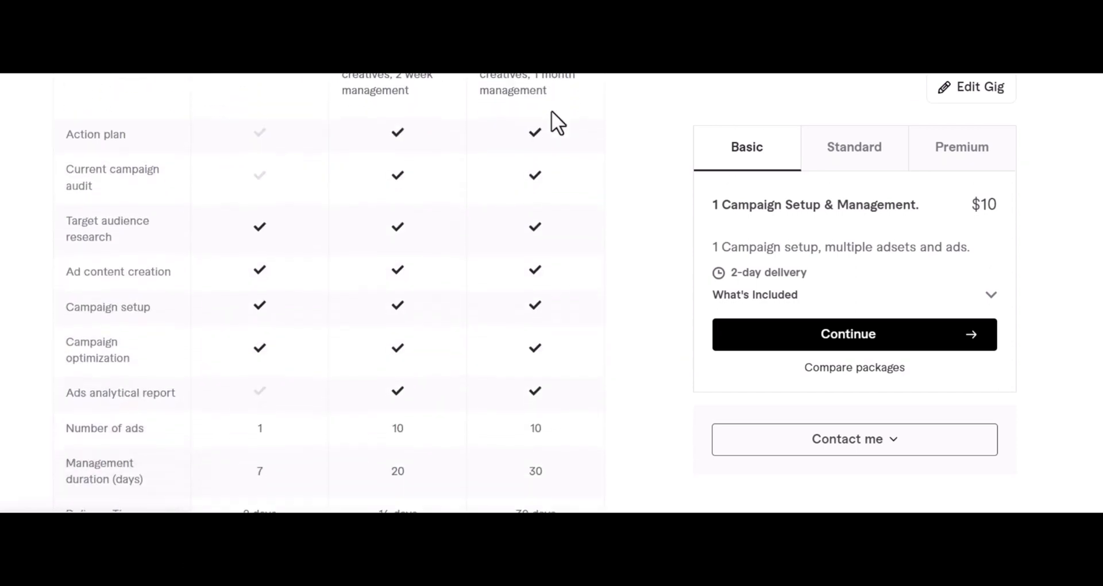
pyautogui.scroll(-4, 550, 111)
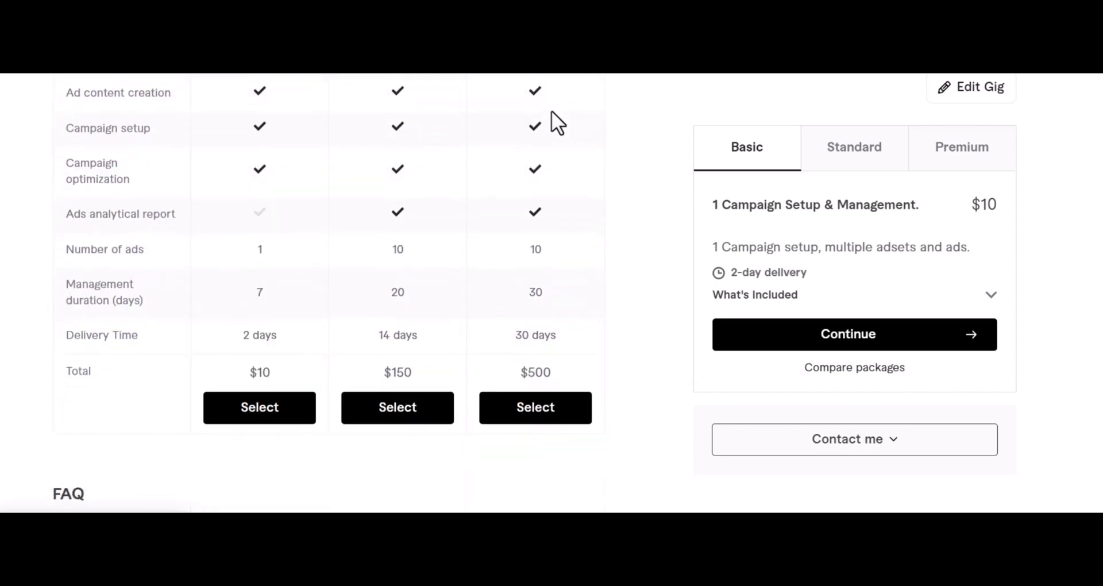
pyautogui.scroll(-2, 551, 110)
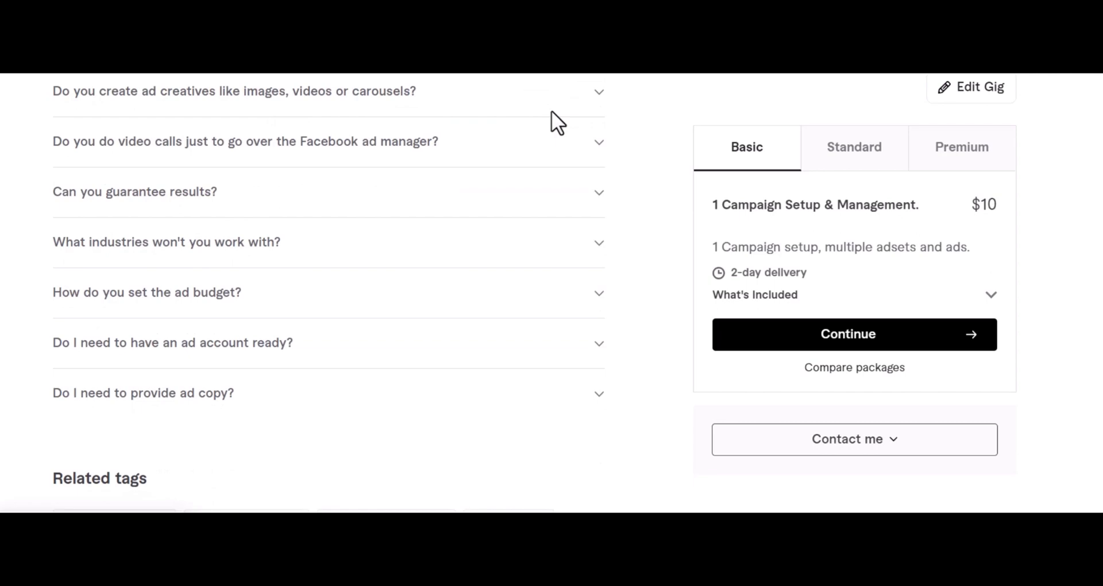
pyautogui.scroll(-1, 554, 125)
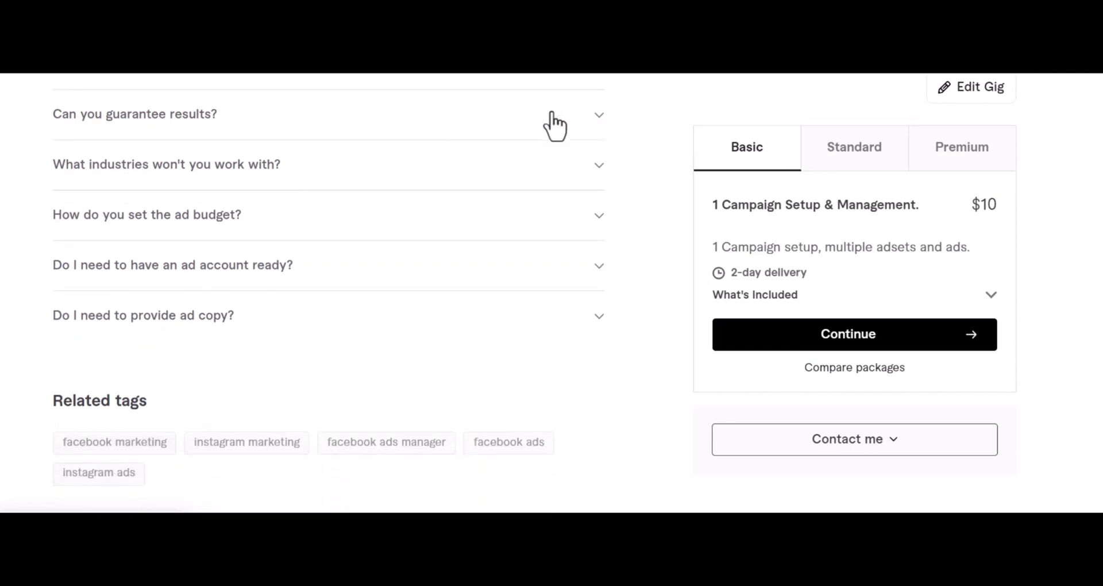